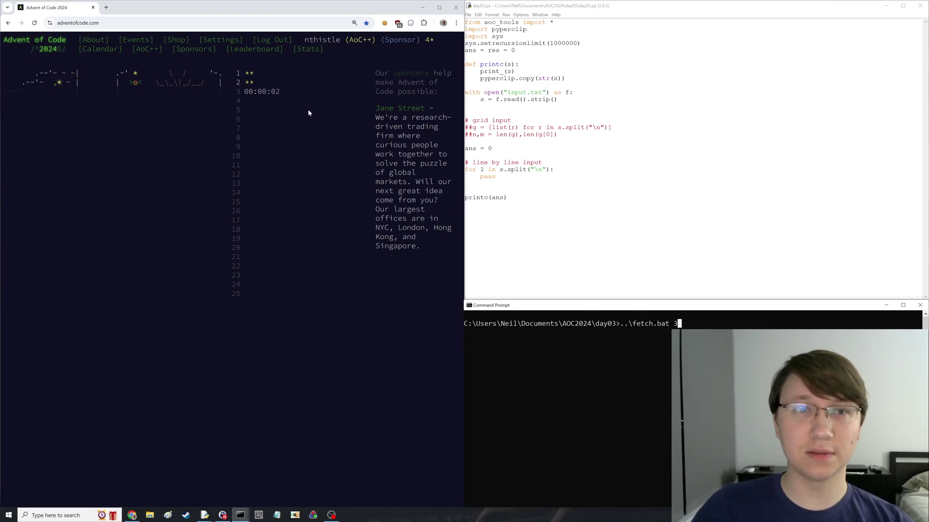
- Open the Day 3 'Mull It Over' puzzle and download its input with fetch.bat 3
click(236, 92)
click(571, 327)
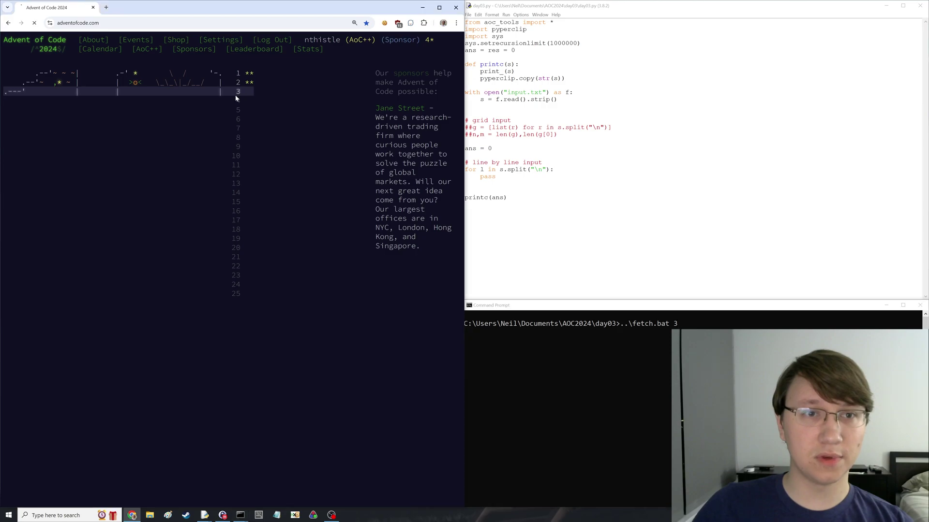
key(Return)
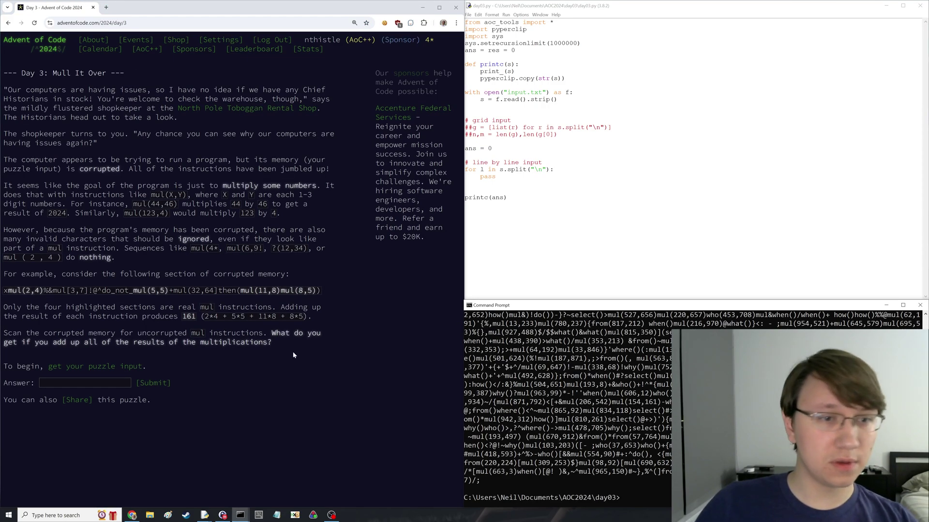
click(193, 267)
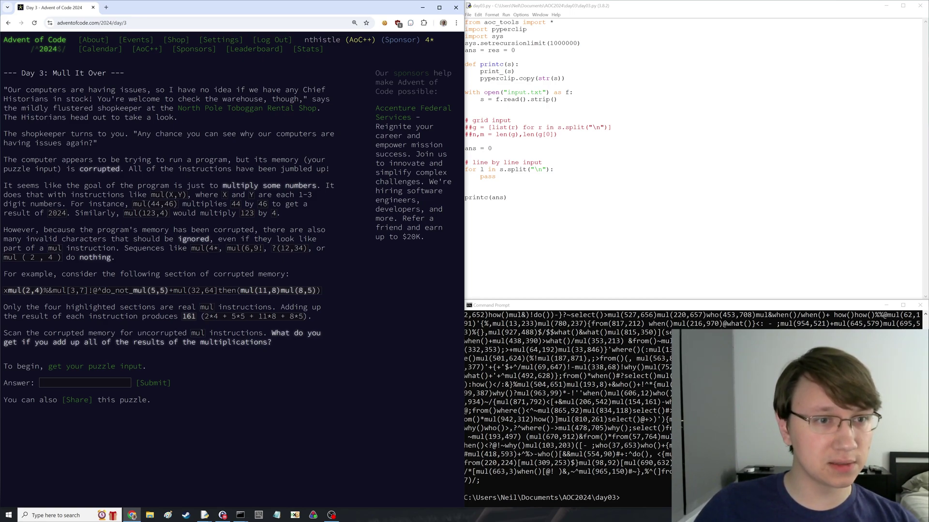
- Delete the line-by-line input loop and its comment from day03.py
click(530, 169)
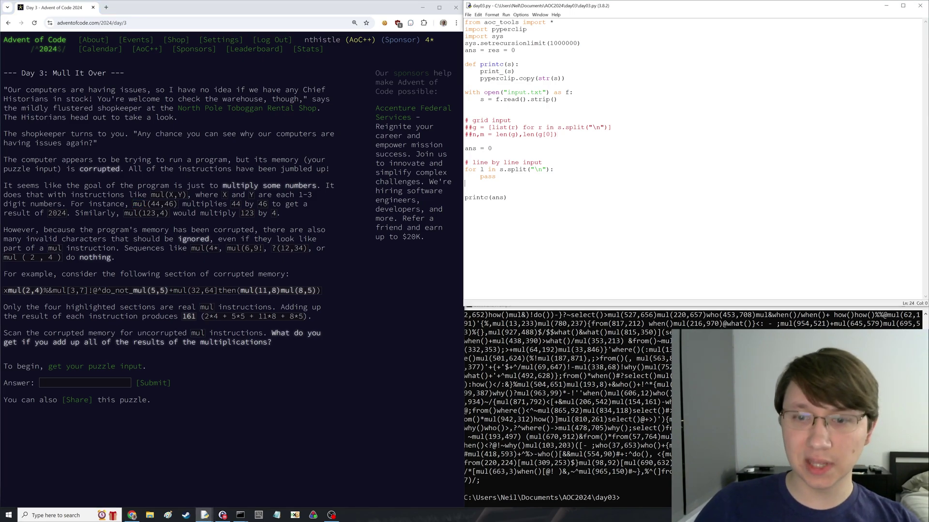
key(Down)
key(shift+Home)
key(shift+Up)
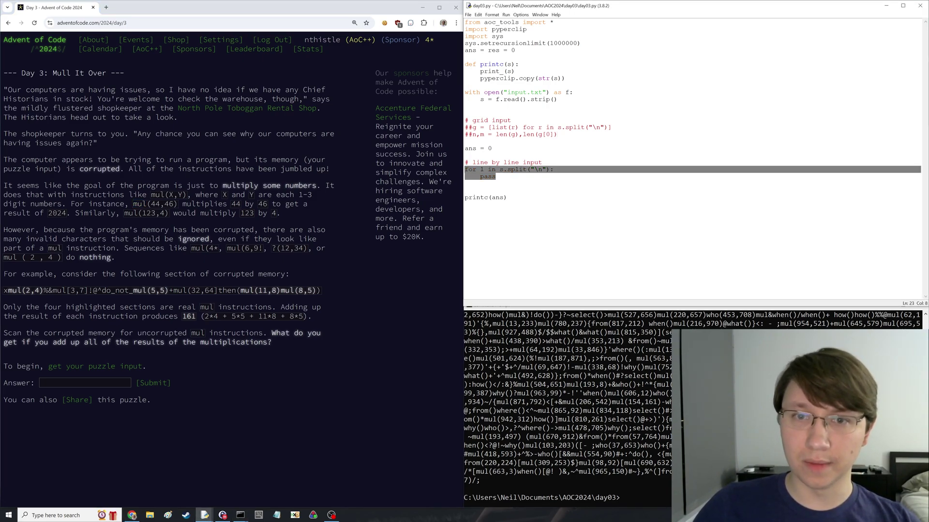
key(BackSpace)
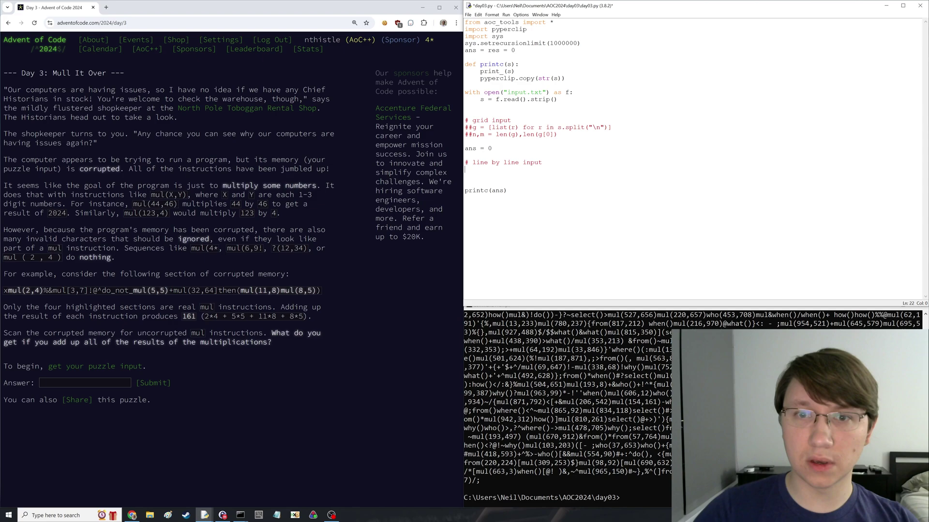
key(Up)
key(Up)
key(Up)
text(#)
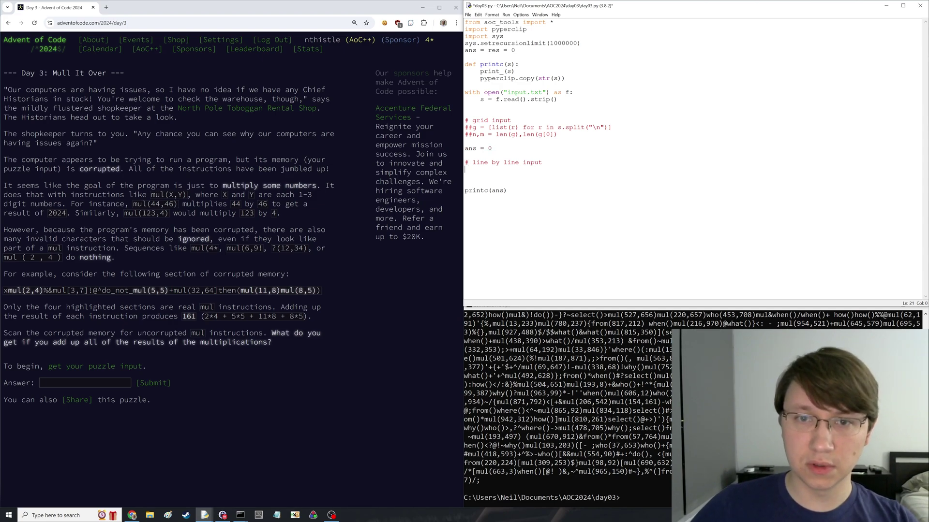
key(shift+Up)
key(BackSpace)
text(re.mat)
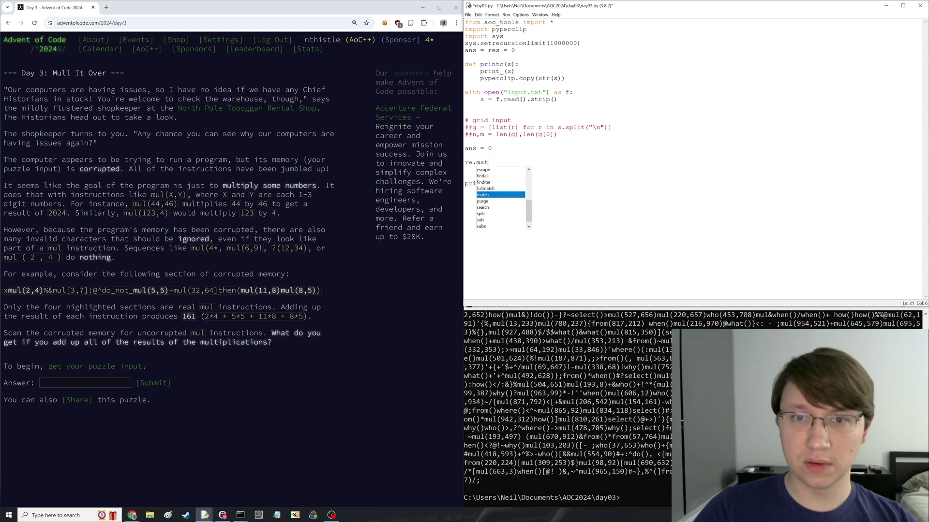
- Write x = re.findall("mul(\d+,\d+)", s) in their place and save the script
key(BackSpace)
text(.finda)
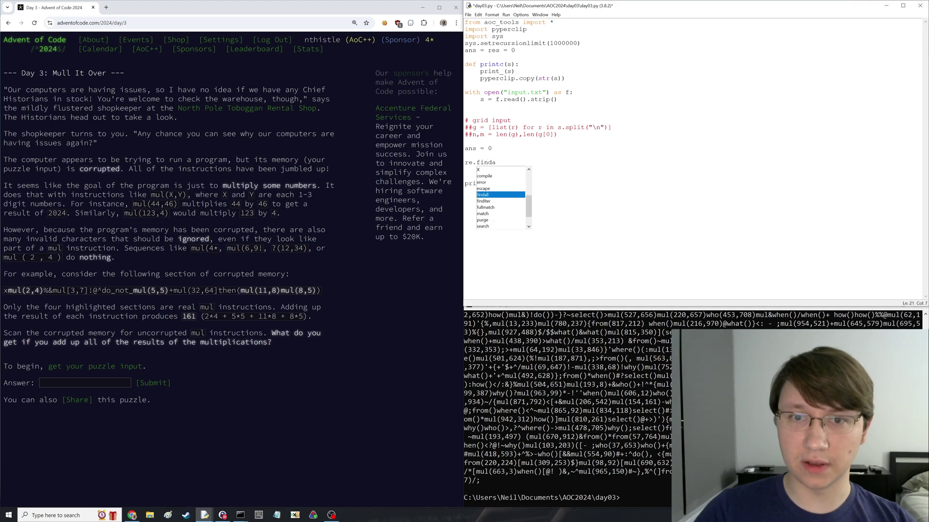
text(ll(")
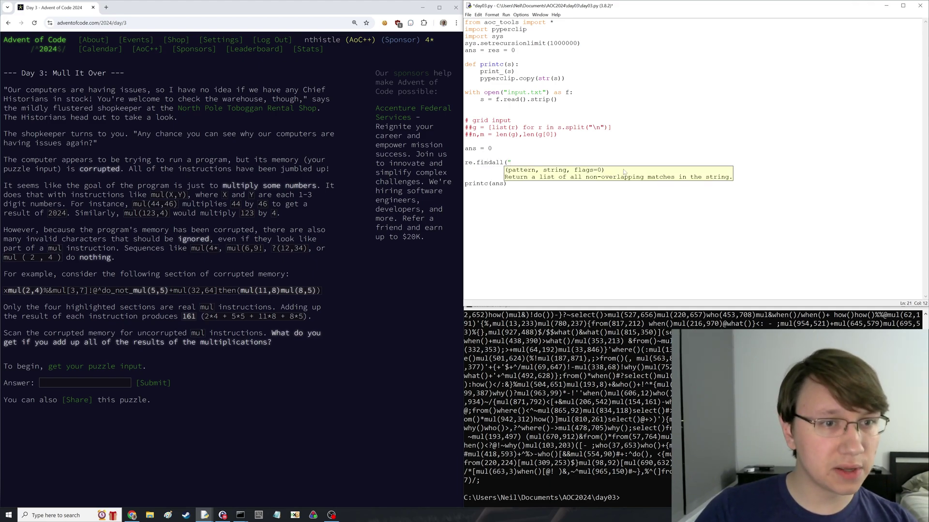
text(mul(\d+,)
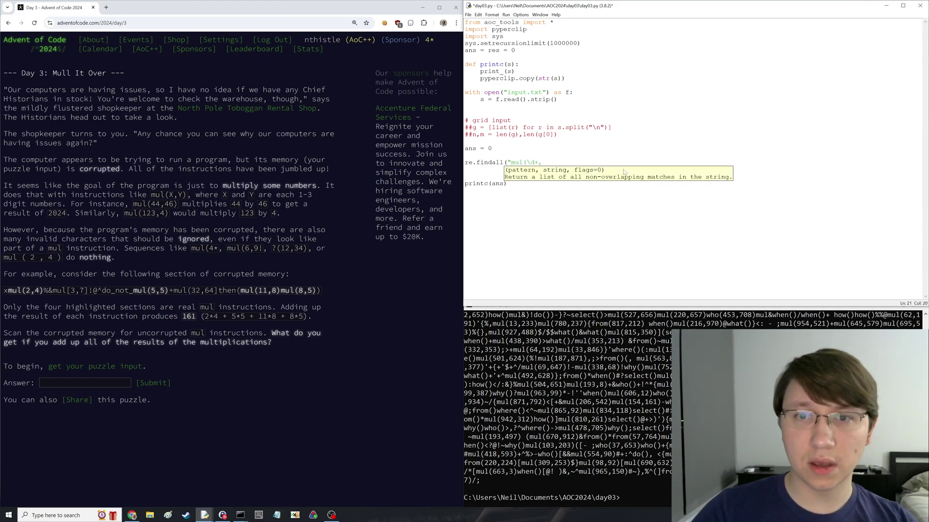
text(\d+)", )
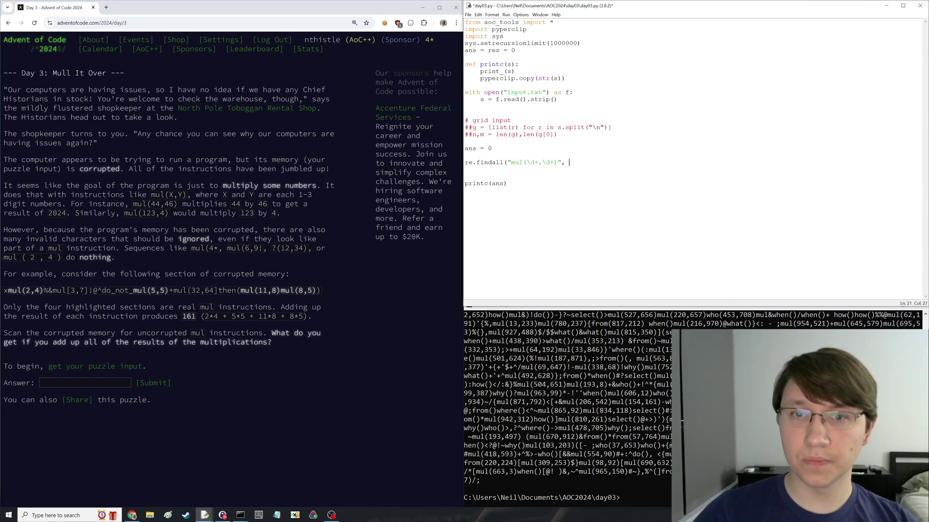
text(s))
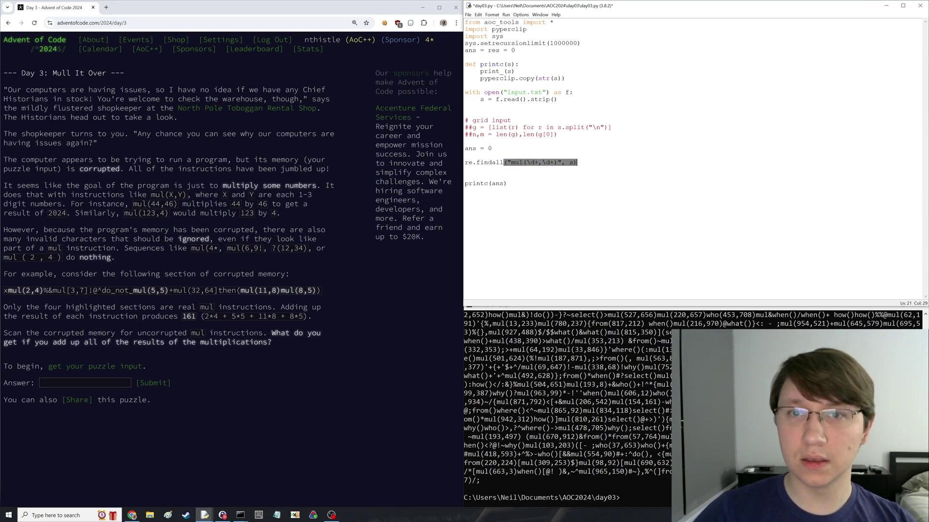
key(ctrl+s)
key(Down)
key(Up)
key(Up)
key(Up)
key(End)
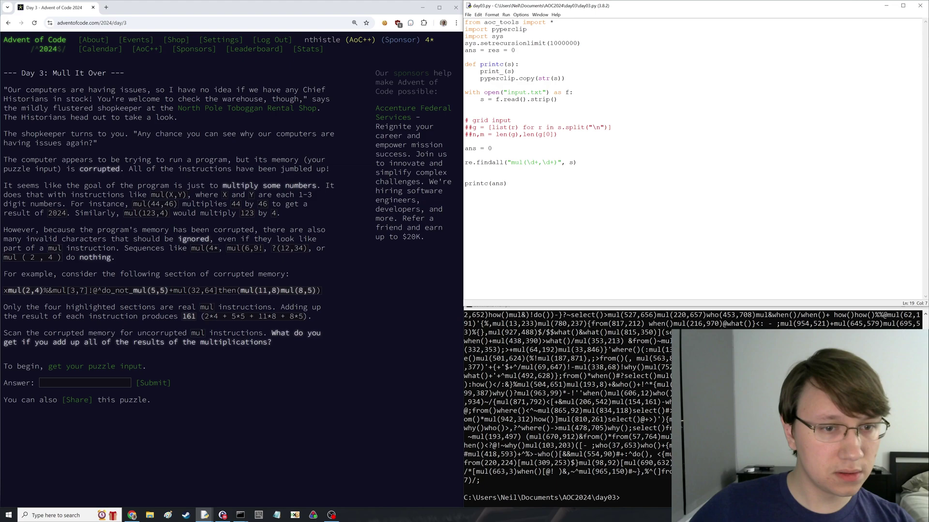
key(Down)
key(Down)
key(Down)
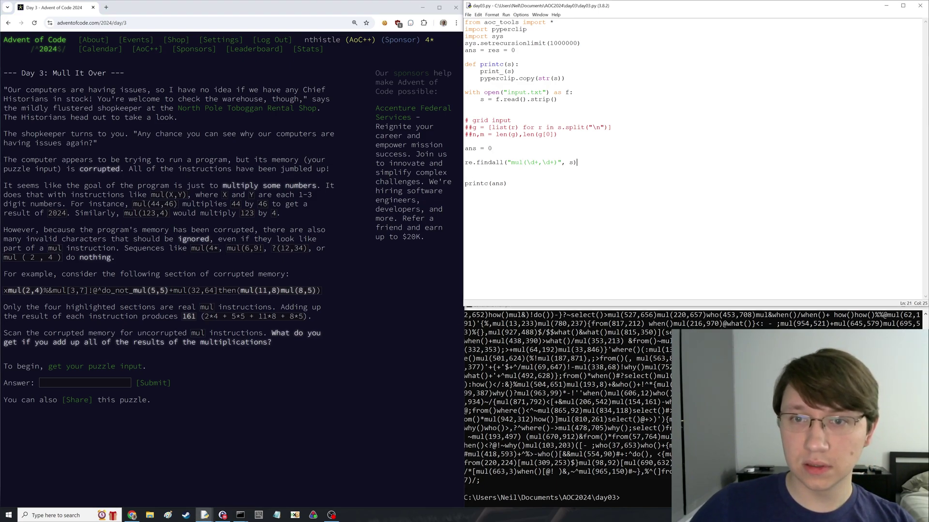
key(Home)
text(x =)
key(End)
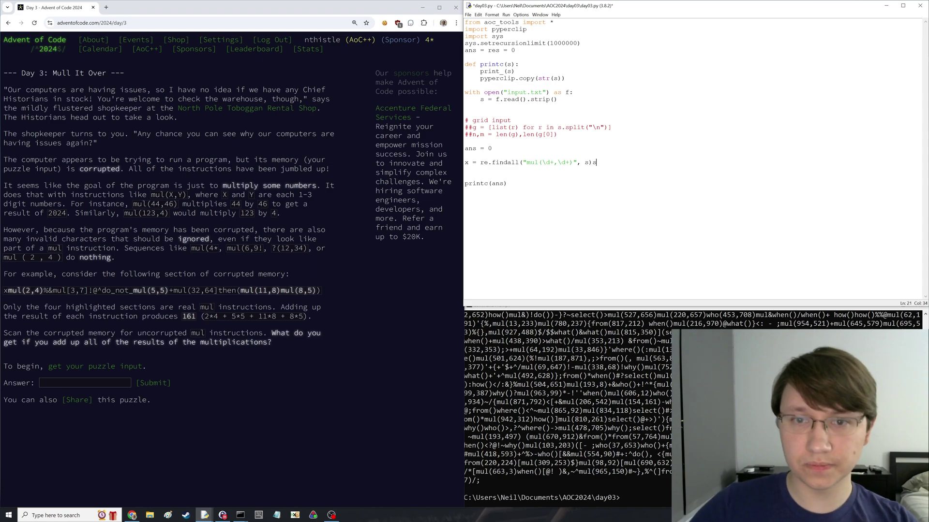
- Save and run the script, then inspect x[0] and x in the shell
key(F5)
click(450, 282)
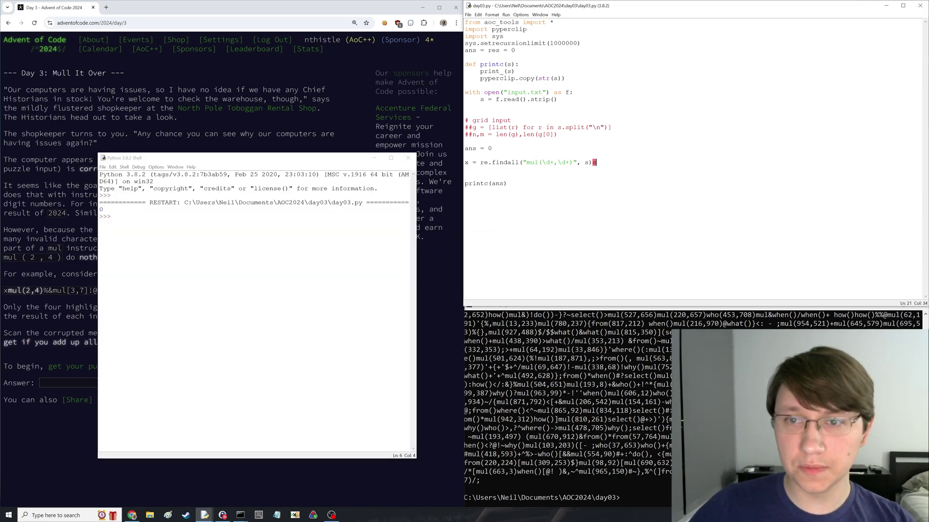
key(Up)
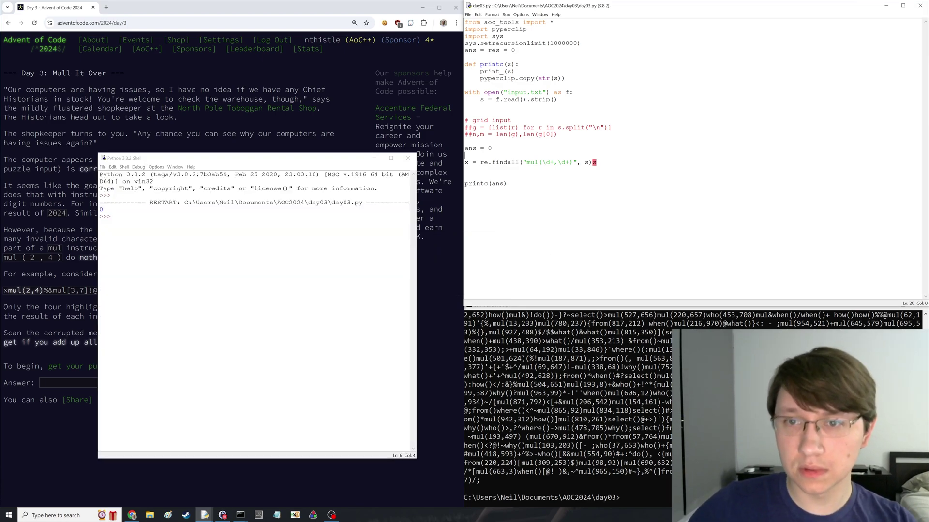
key(Down)
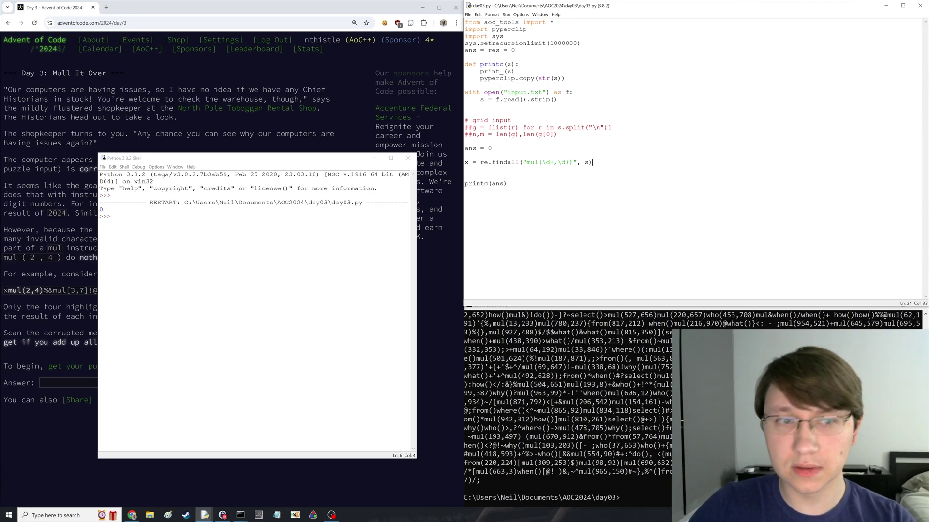
key(alt+Tab)
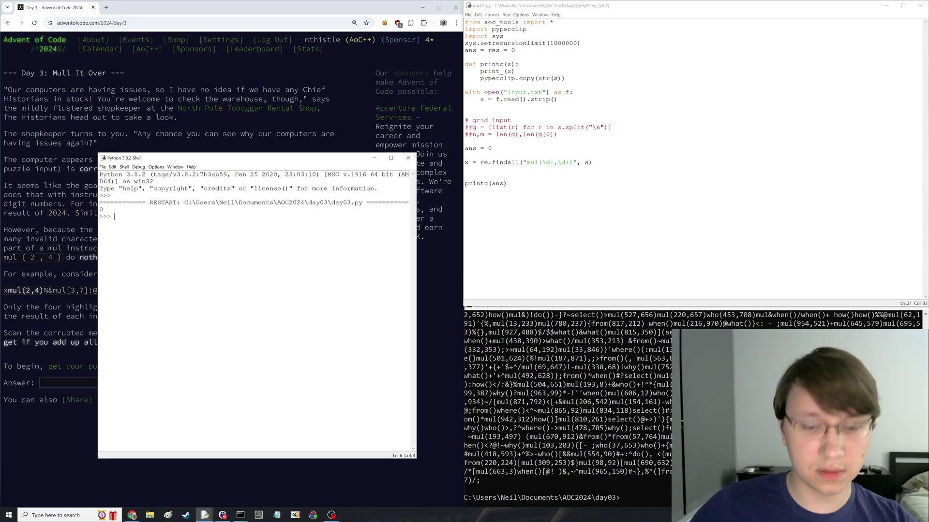
key(alt+Tab)
key(Down)
key(F5)
text(x)
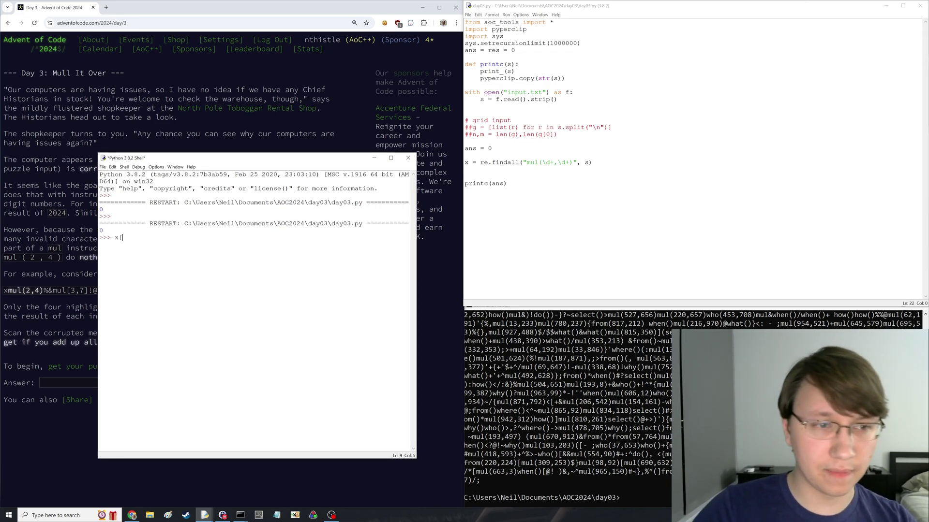
text([0])
key(Return)
text(x)
key(Return)
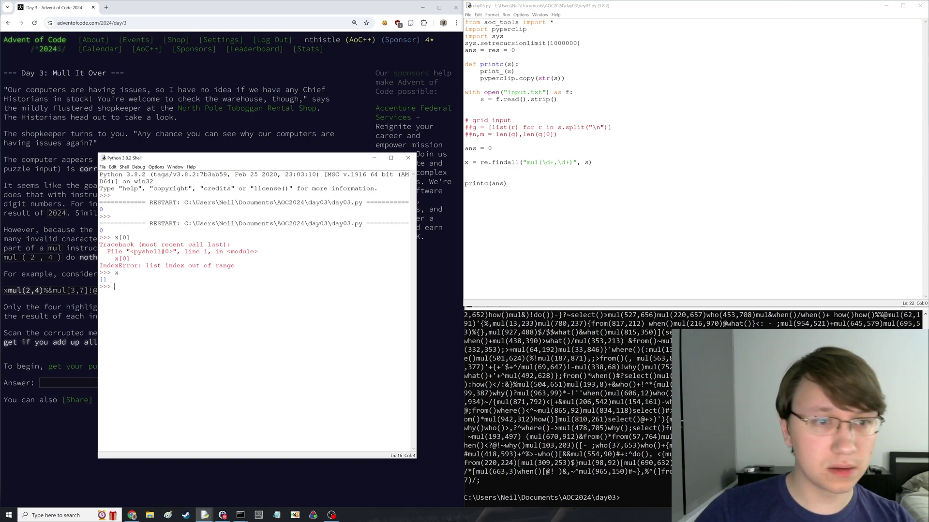
- Test re.findall(r"mul(\d+,\d+)", s) directly in the shell, which returns an empty list
key(alt+Tab)
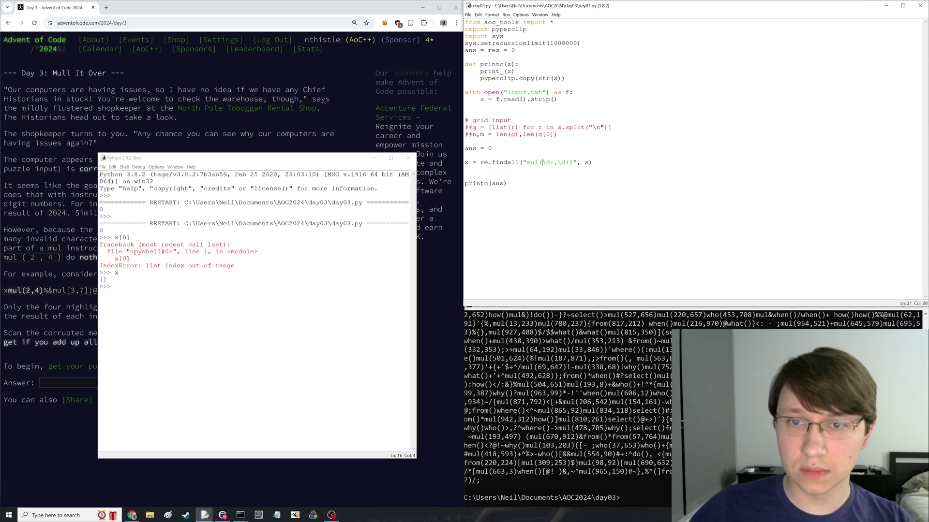
drag(523, 163, 571, 162)
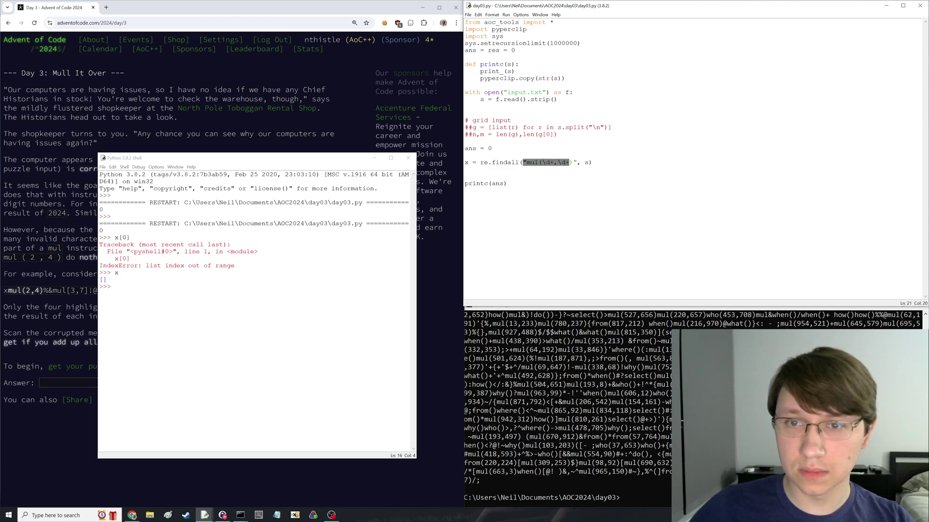
click(38, 280)
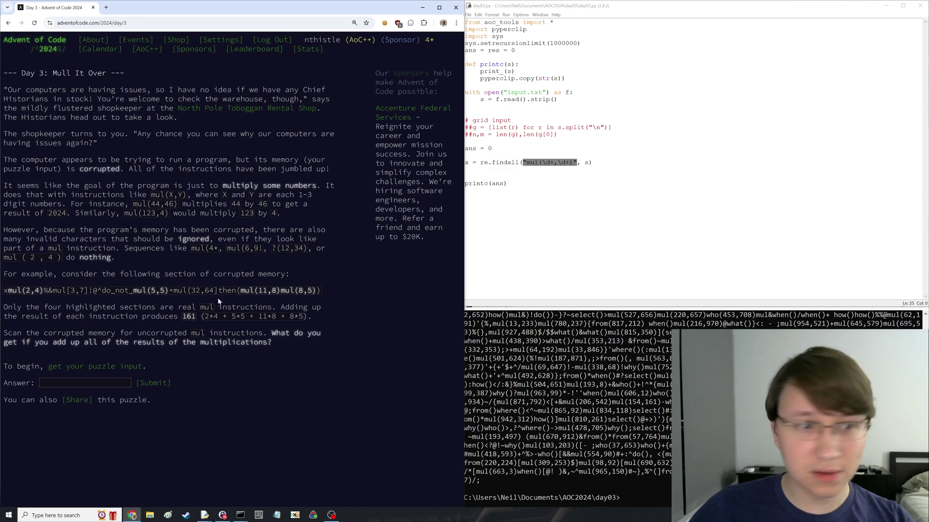
key(alt+Tab)
text(r"mul(\d+,\d+)")
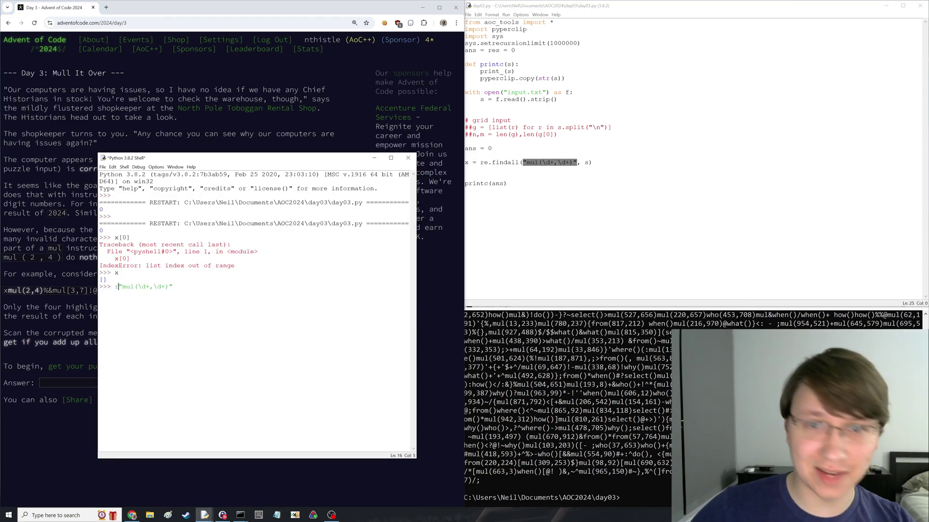
text(re.findall(r)
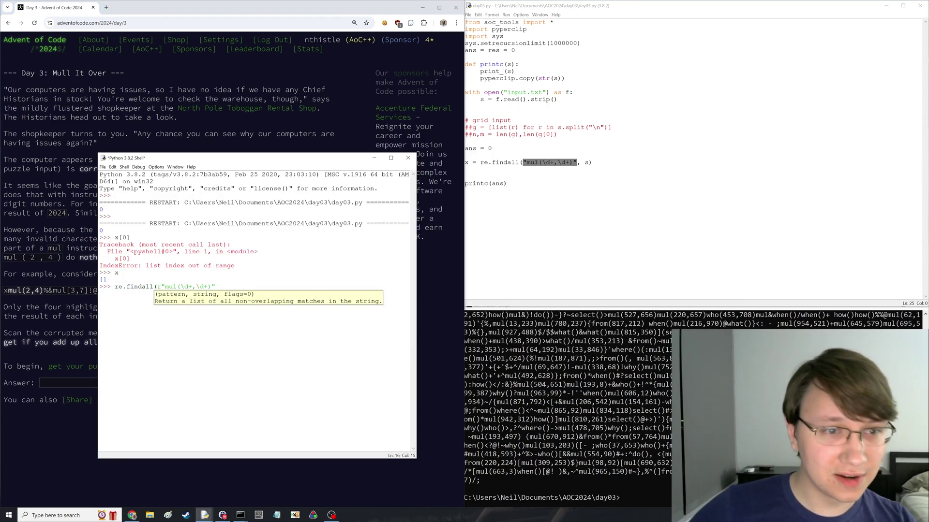
text())
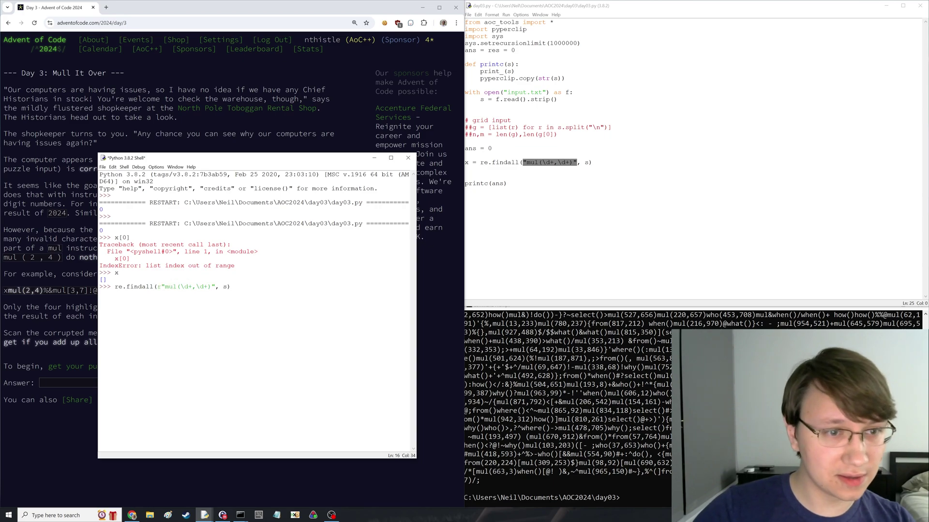
key(Return)
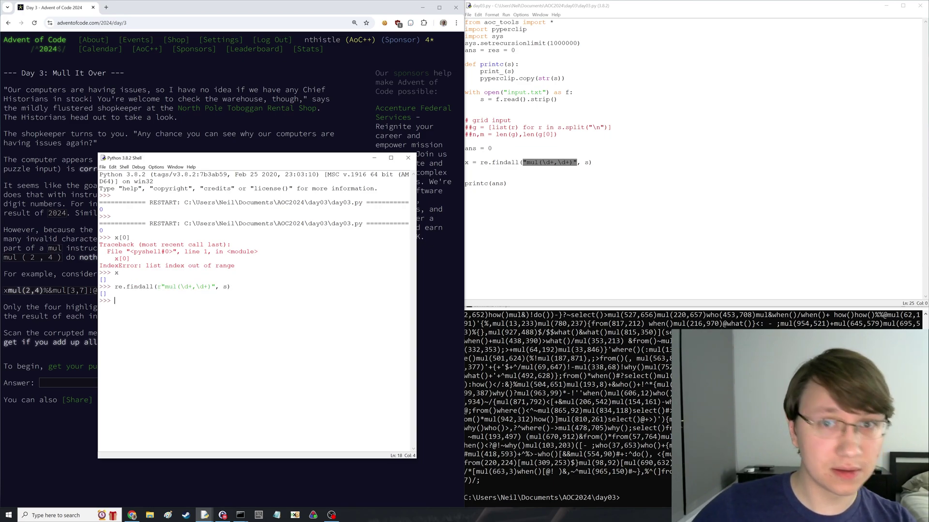
- Check nums() in aoc_tools.py, then escape the parentheses in day03's mul pattern
click(502, 36)
click(468, 15)
click(487, 34)
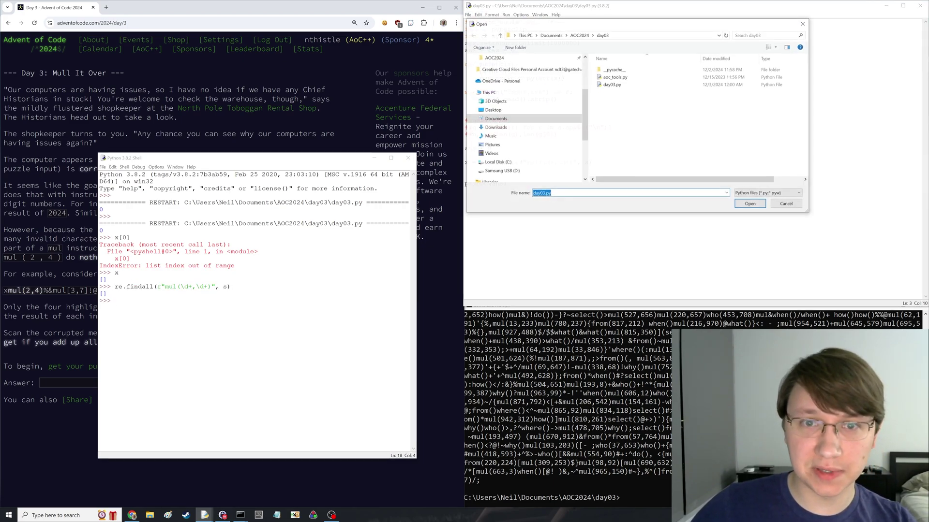
double_click(614, 77)
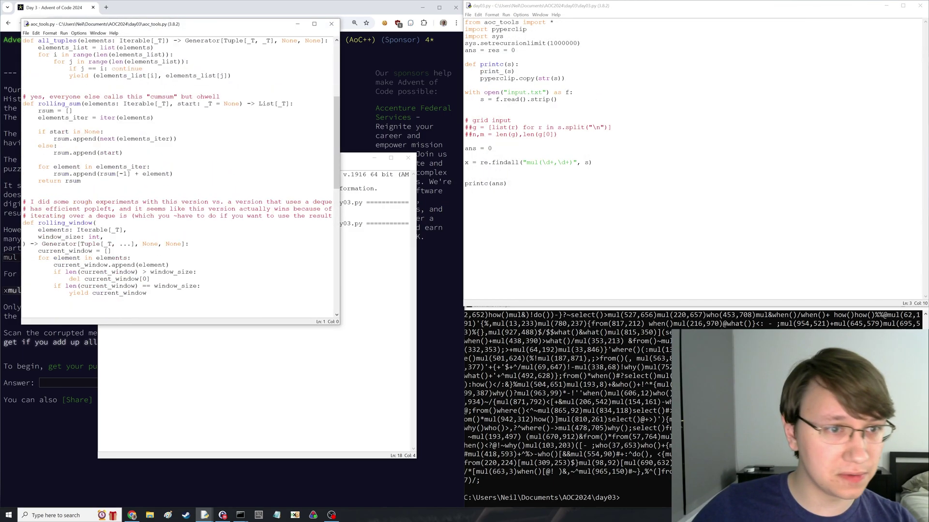
scroll(178, 174, down, 4)
scroll(178, 174, down, 3)
double_click(72, 146)
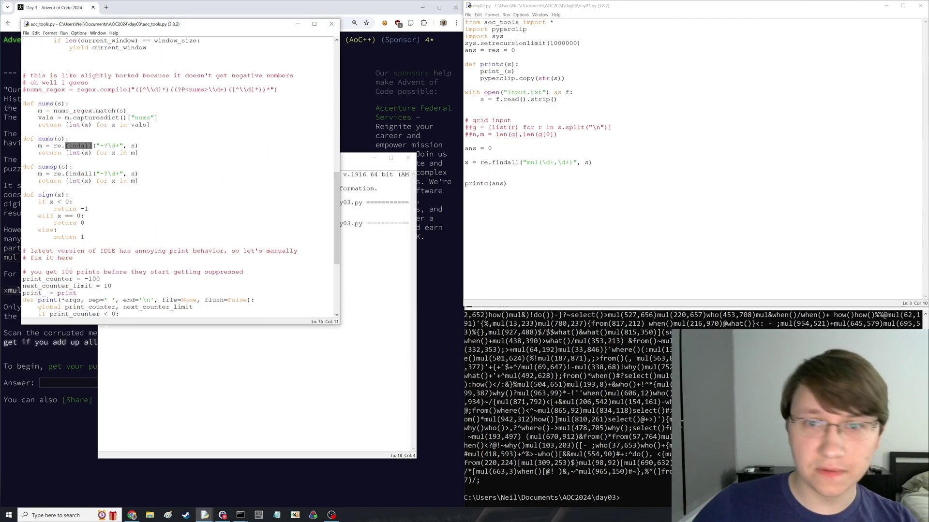
click(108, 146)
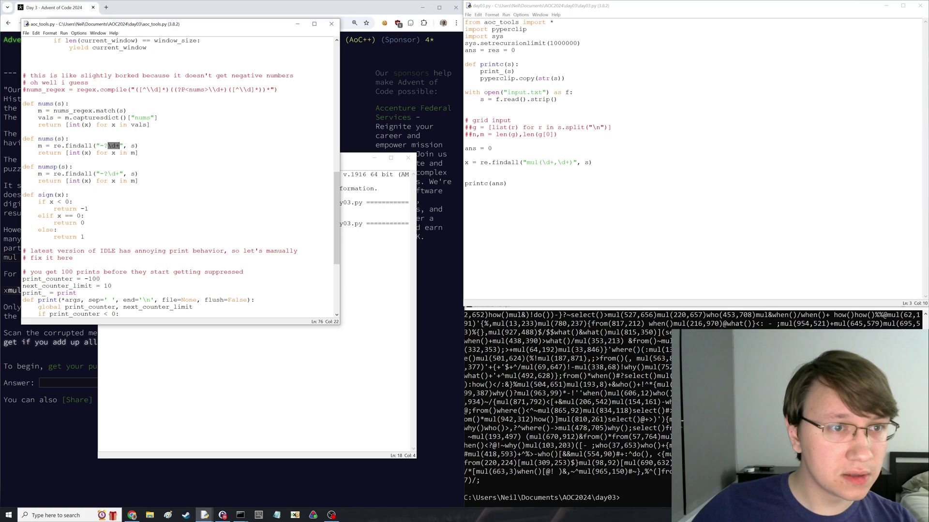
click(464, 168)
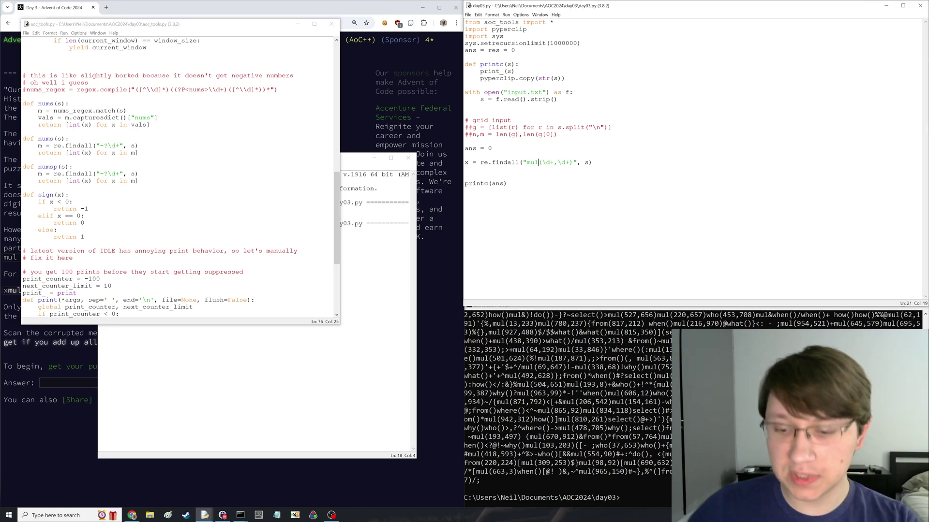
text(\)
key(Left)
key(Left)
key(Left)
text(\(\)
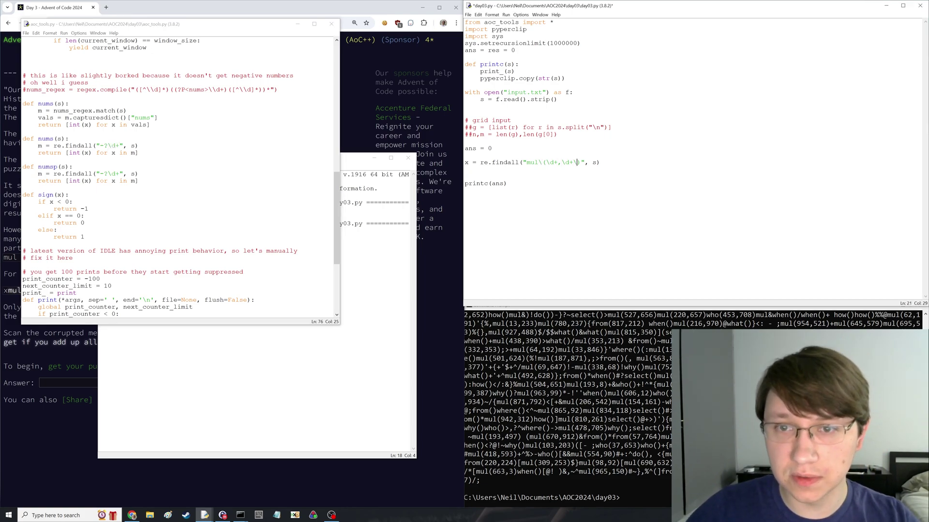
- Save and run day03.py, checking the first five matches with x[:5]
key(ctrl+s)
key(F5)
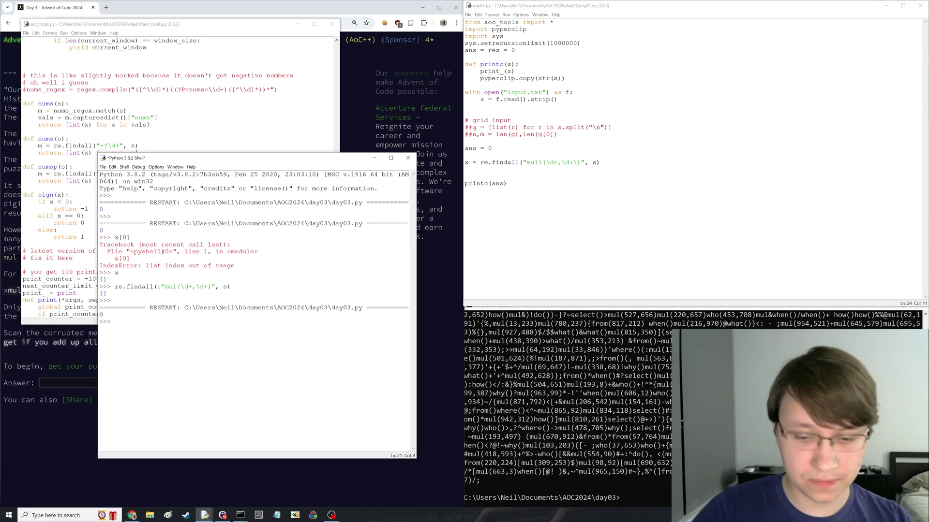
text(x[:5])
key(Return)
click(466, 197)
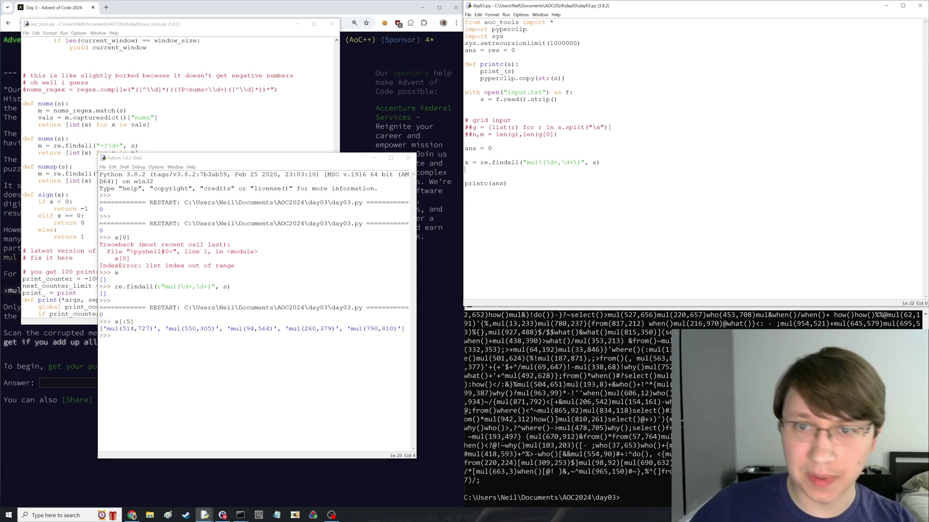
key(alt+Tab)
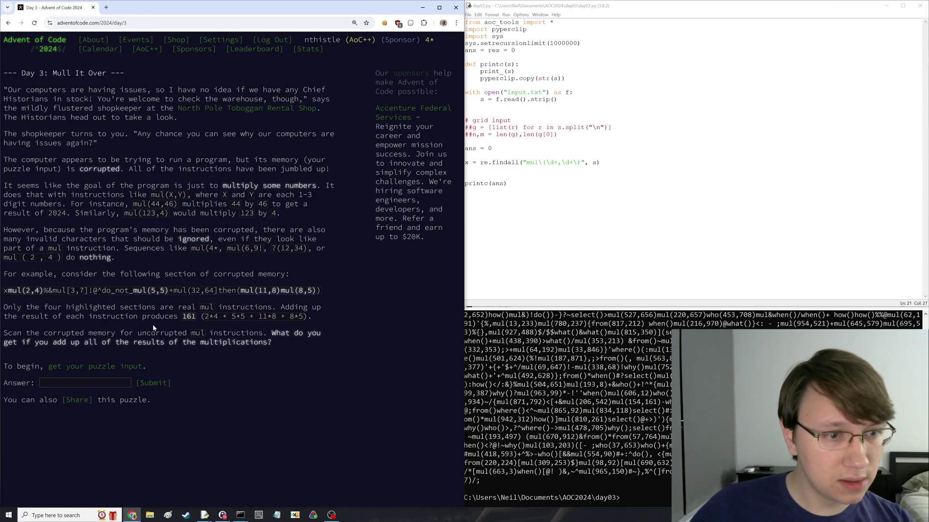
- Add a loop over x that unpacks nums(y) into a, b and adds a * b to ans
click(479, 200)
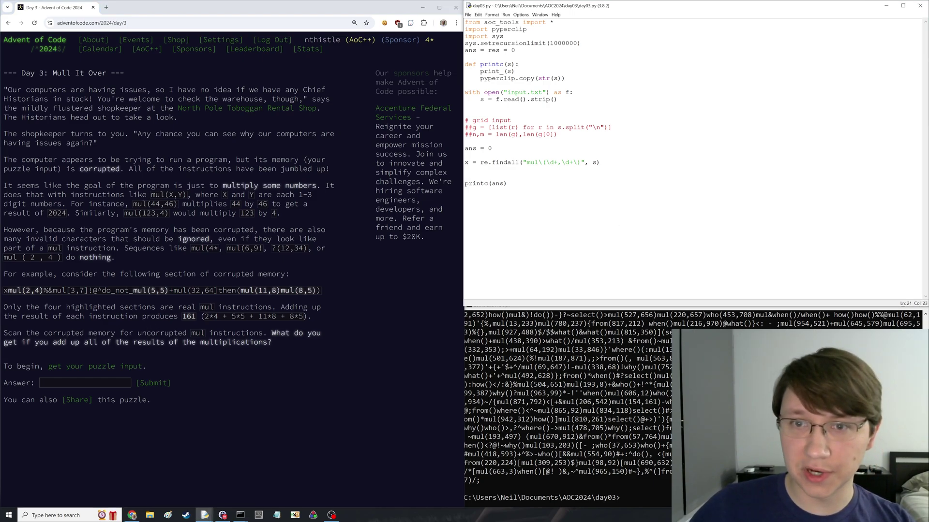
key(End)
key(Return)
key(Return)
text(for x)
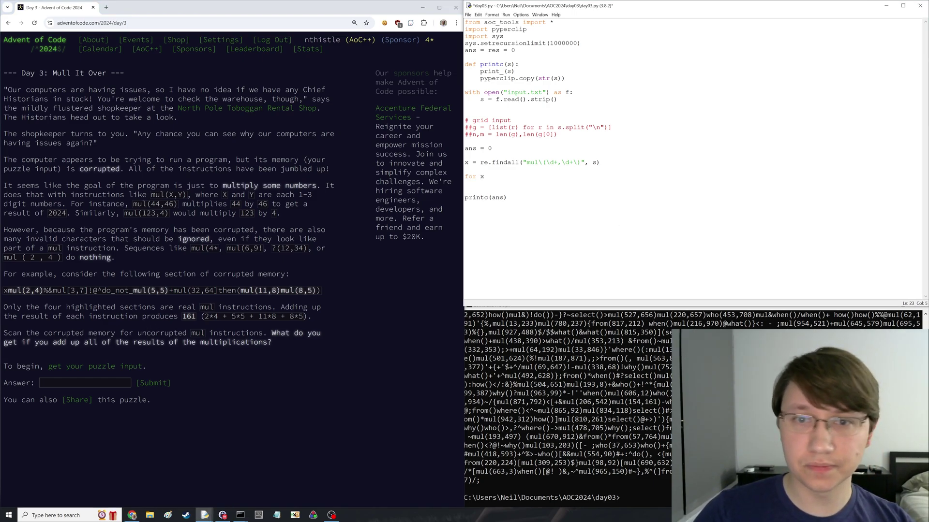
key(BackSpace)
key(BackSpace)
key(BackSpace)
text(y i)
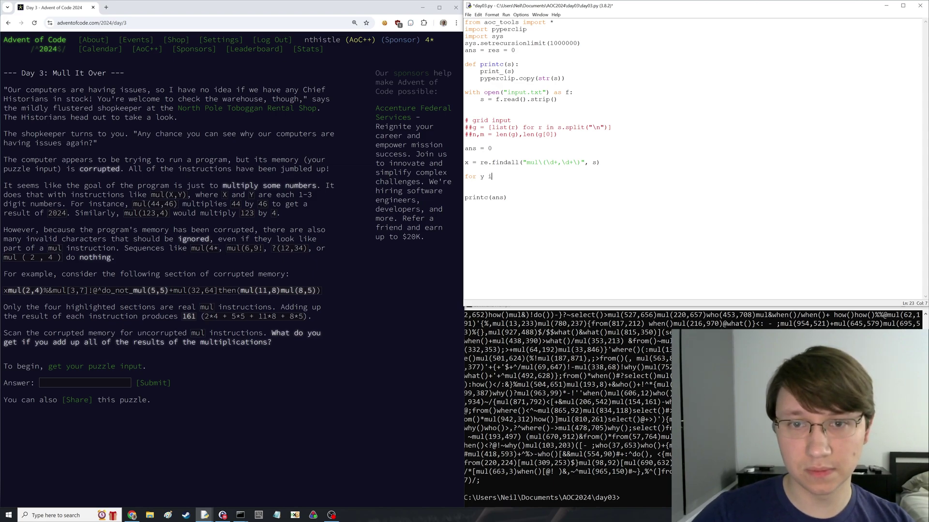
text(n x:)
key(Return)
text(a, b = nums(y))
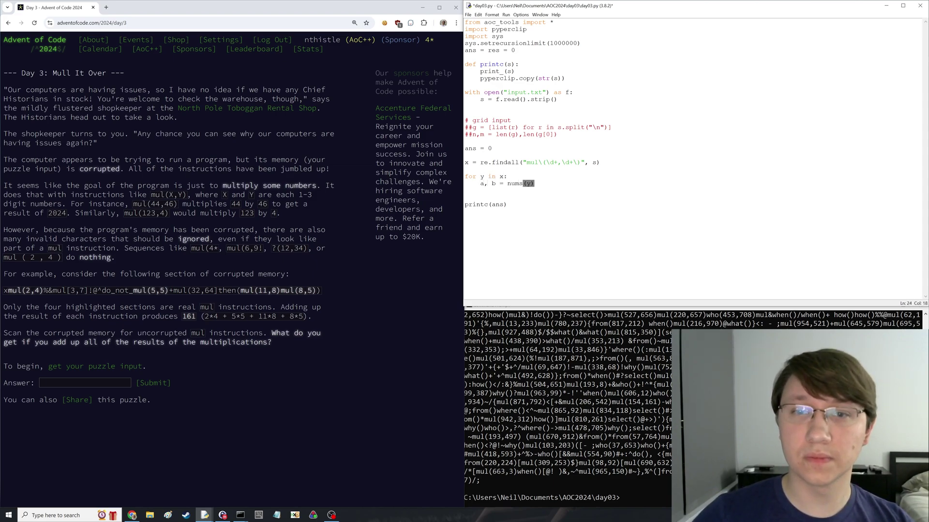
text(, b = nums(y)
key(Return)
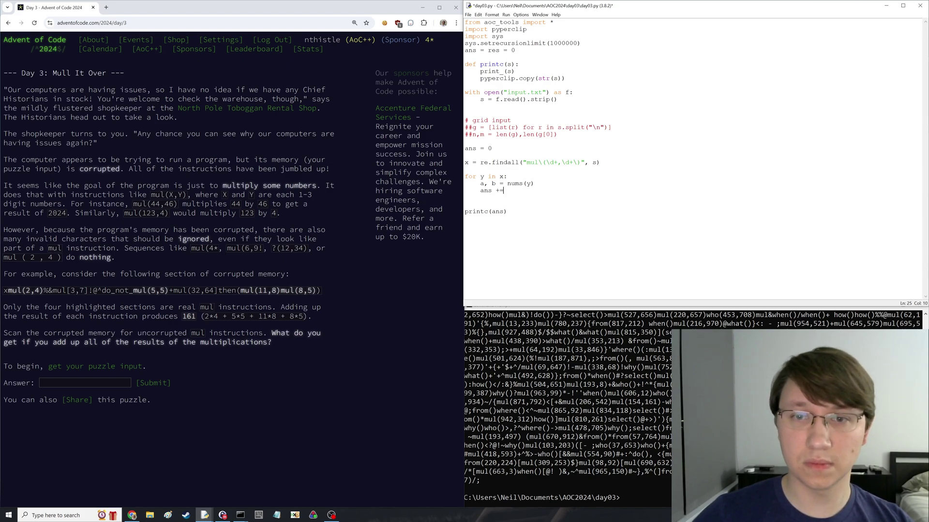
text( a * b)
- Run the script and submit 161085926 as the Part One answer
key(F5)
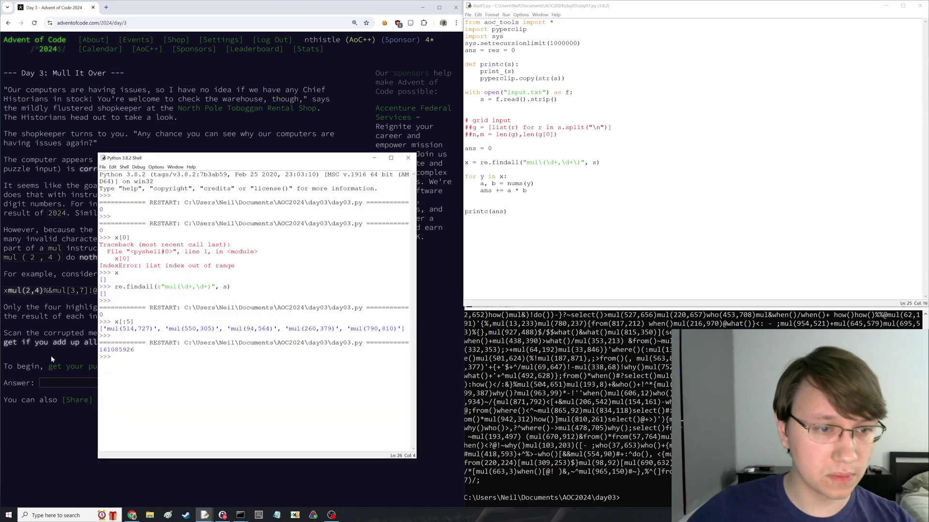
click(72, 383)
text(161085926)
click(145, 383)
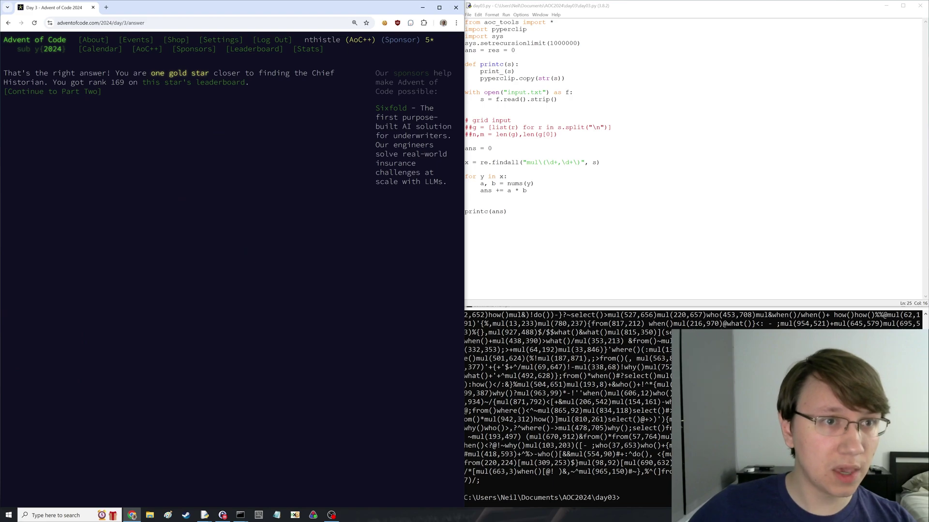
click(53, 92)
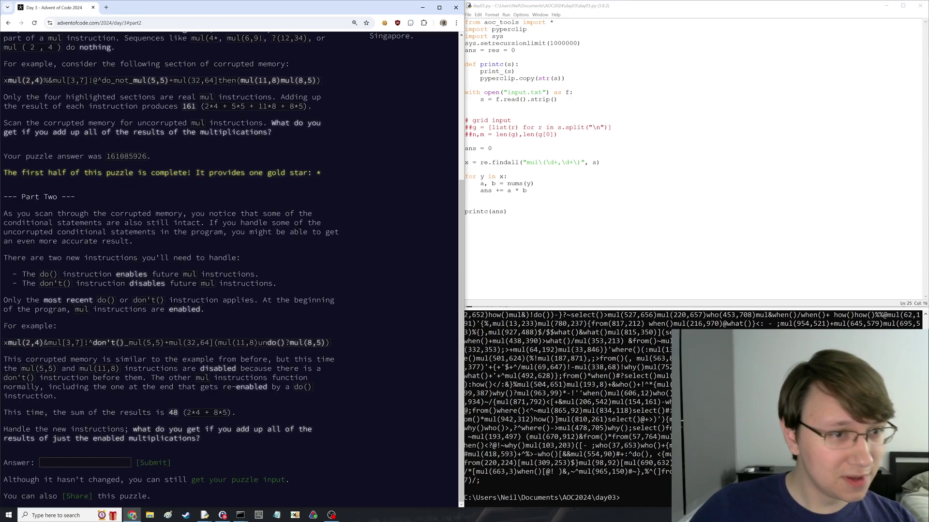
- Extend the regex with |do\(\)|don't\(\), run it, and inspect y ('do()') after the ValueError
double_click(166, 274)
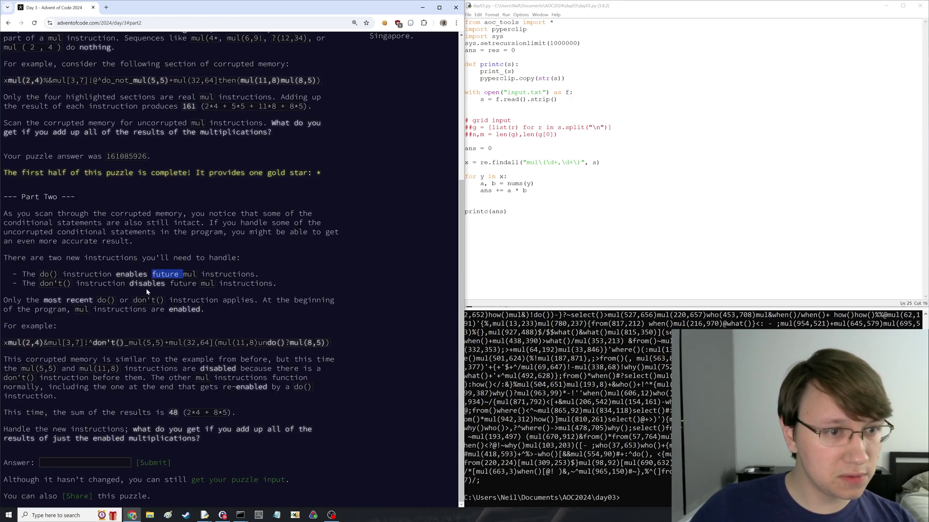
click(508, 232)
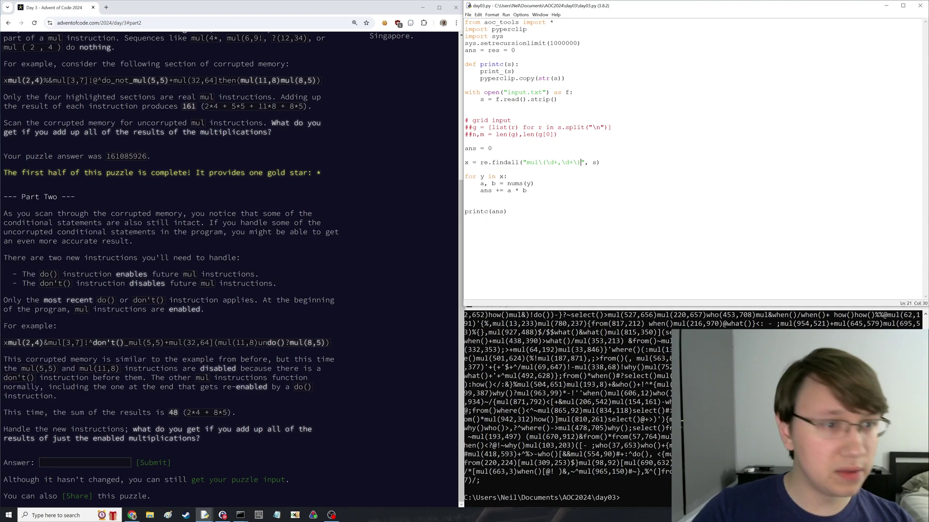
text(|do)
text(\(\)|)
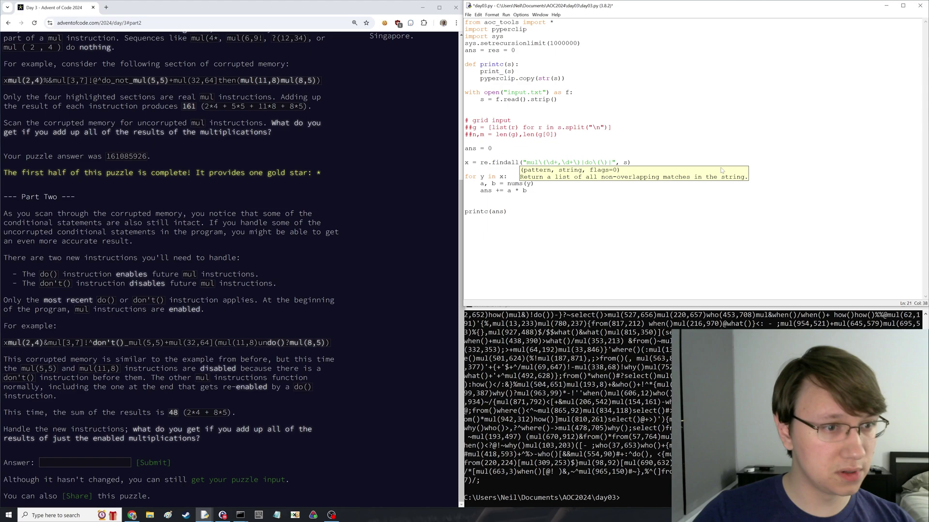
text(don't)
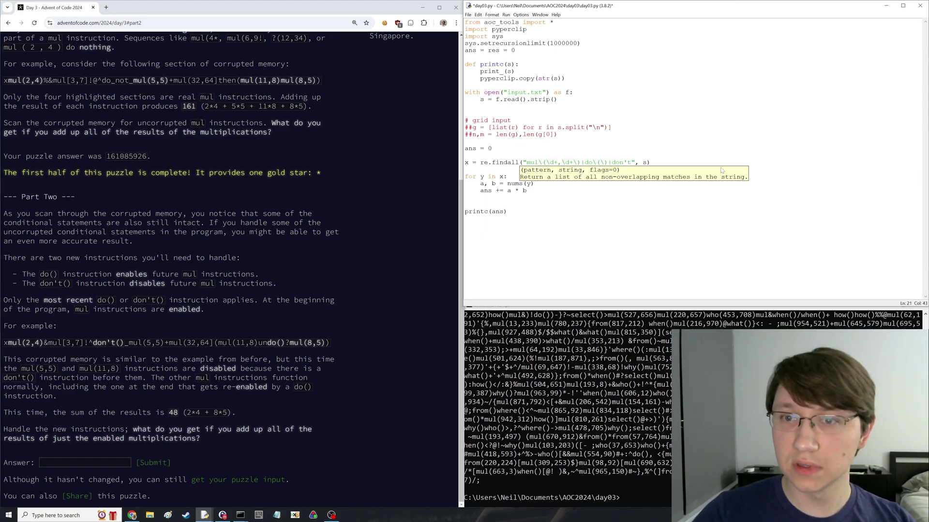
text())
key(F5)
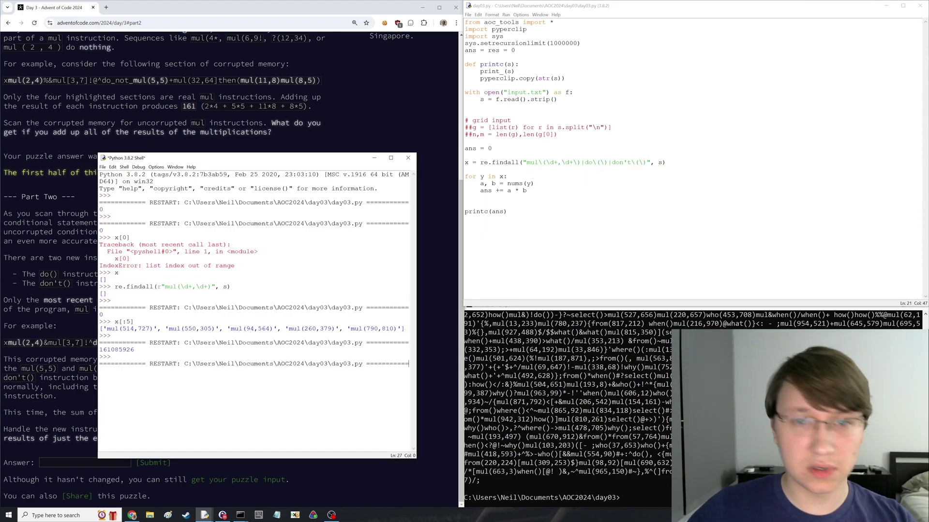
click(493, 148)
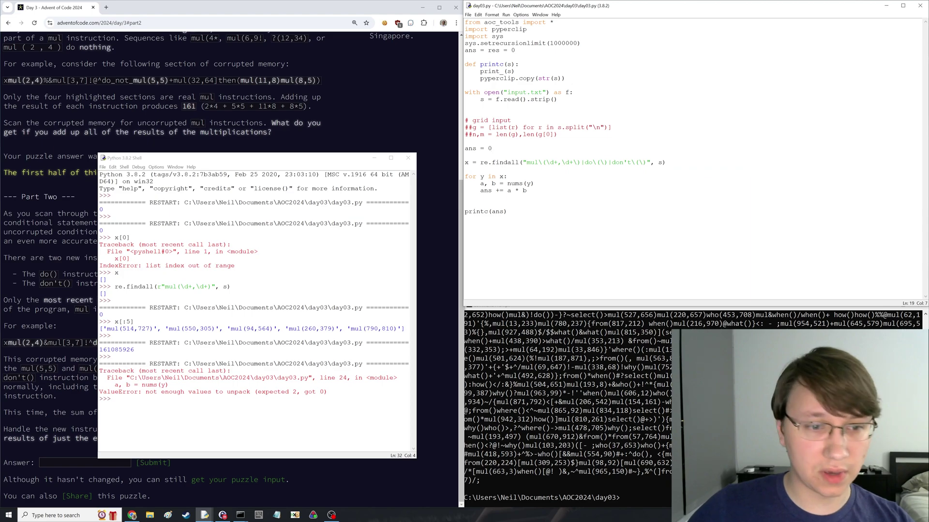
key(alt+Tab)
text(y)
key(Return)
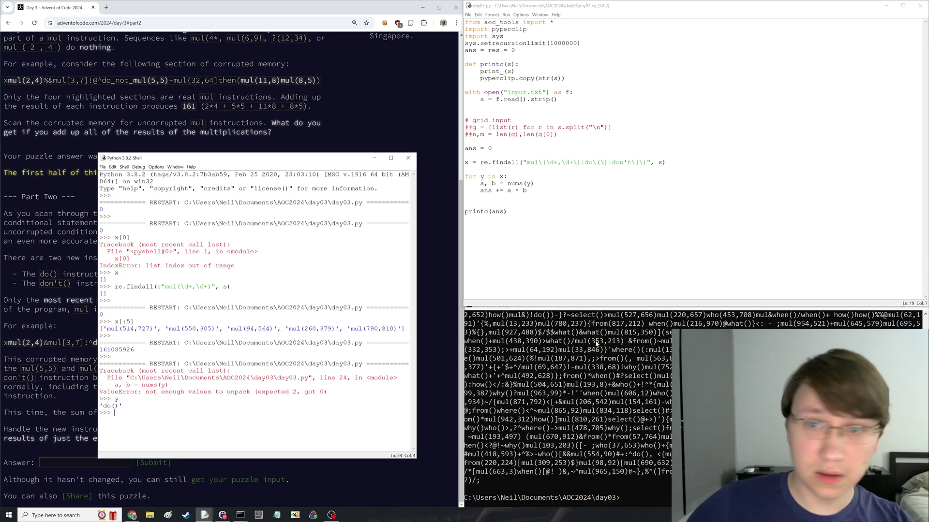
- Insert a do() check at the top of the loop and a new line above the loop
click(373, 157)
click(465, 169)
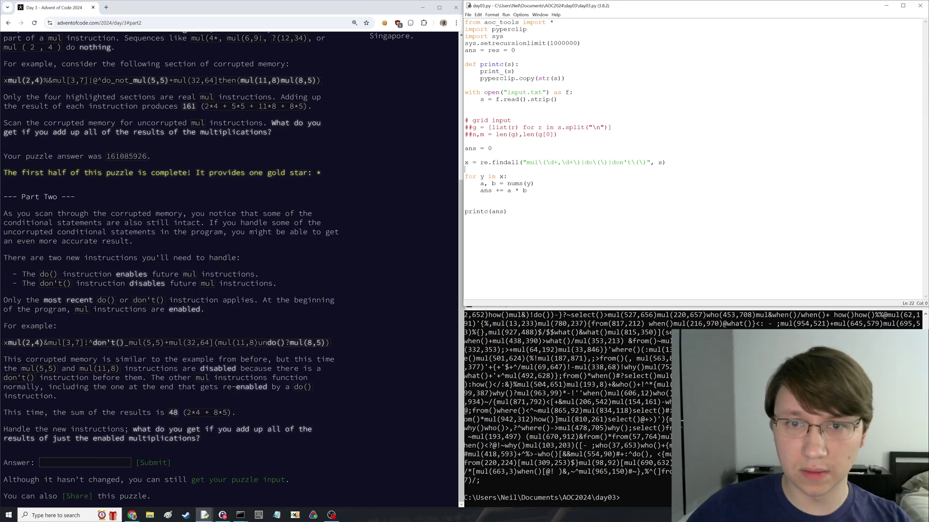
key(Down)
key(End)
key(Return)
text(if)
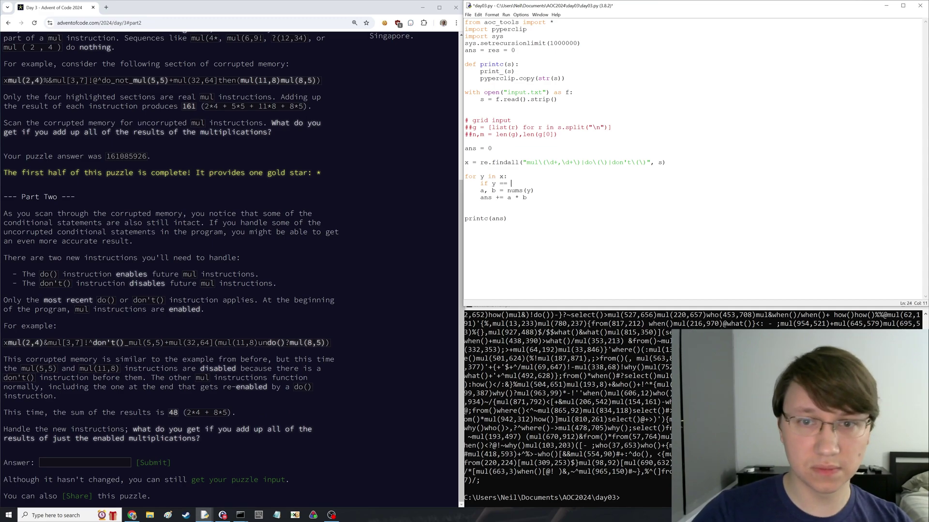
text(()")
key(Return)
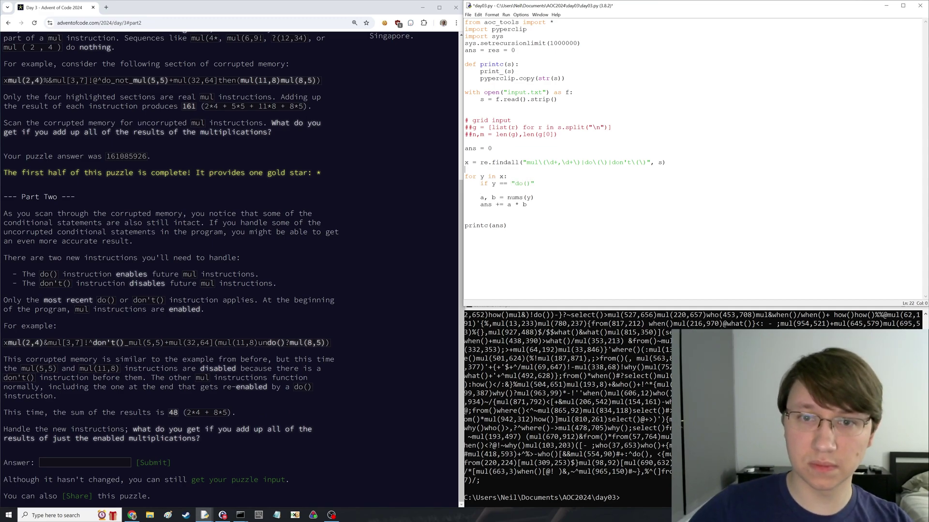
key(Up)
key(Up)
key(Up)
key(Return)
text(g = T)
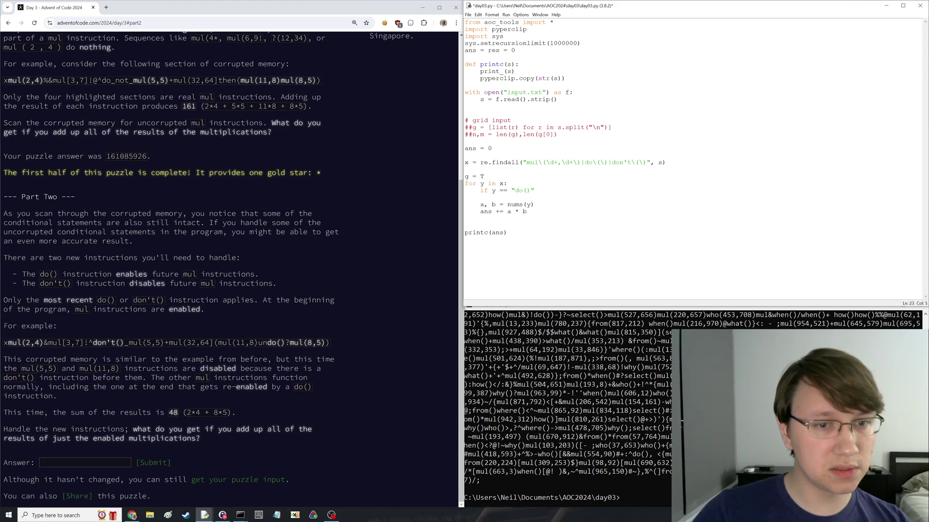
text(rue)
- Write if do() / elif don't() branches toggling g, plus an else branch
key(Down)
key(Down)
key(End)
key(Return)
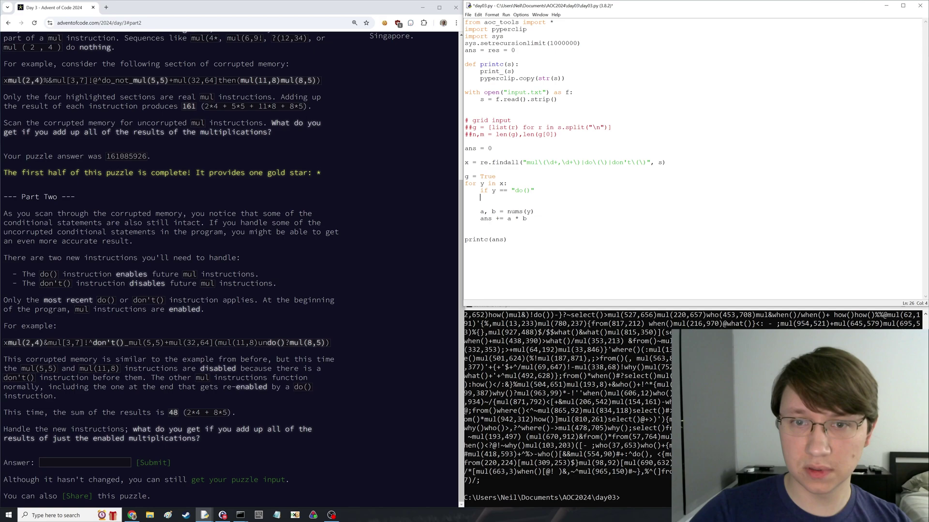
key(BackSpace)
text(:)
key(Return)
text(g = True)
key(Return)
text(elif y == ")
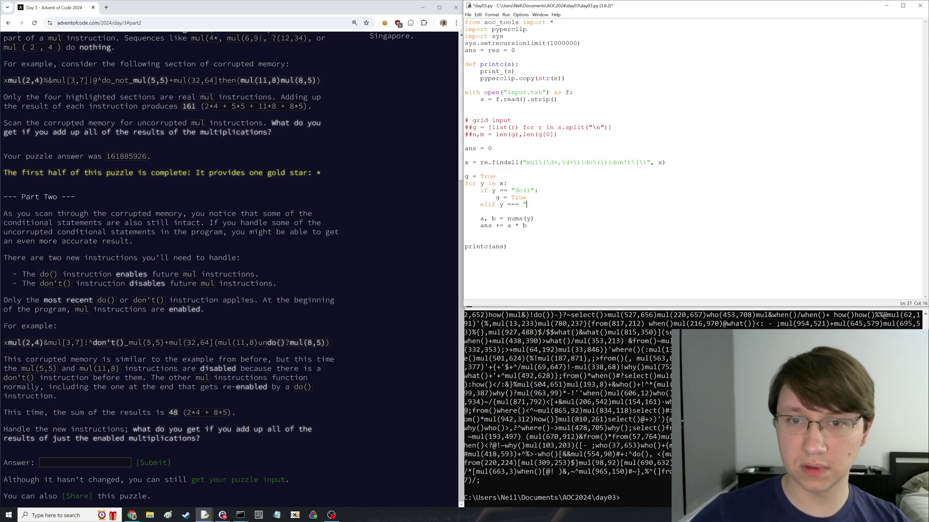
key(BackSpace)
key(BackSpace)
key(BackSpace)
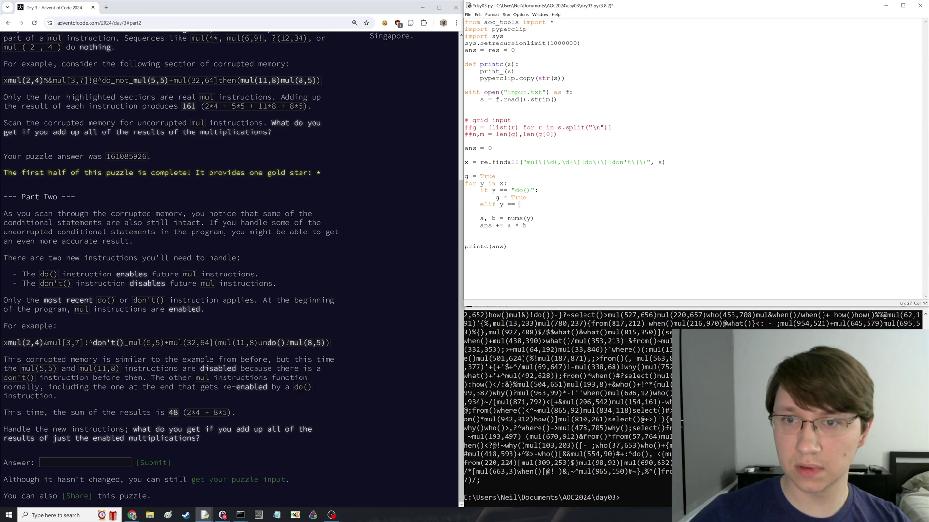
text("don't()":)
key(Return)
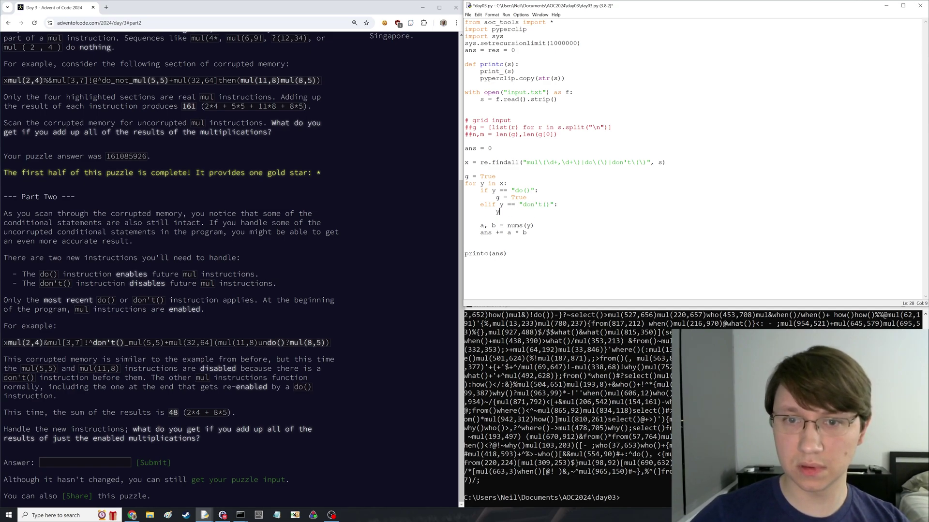
text(g = False)
key(Return)
text(else:)
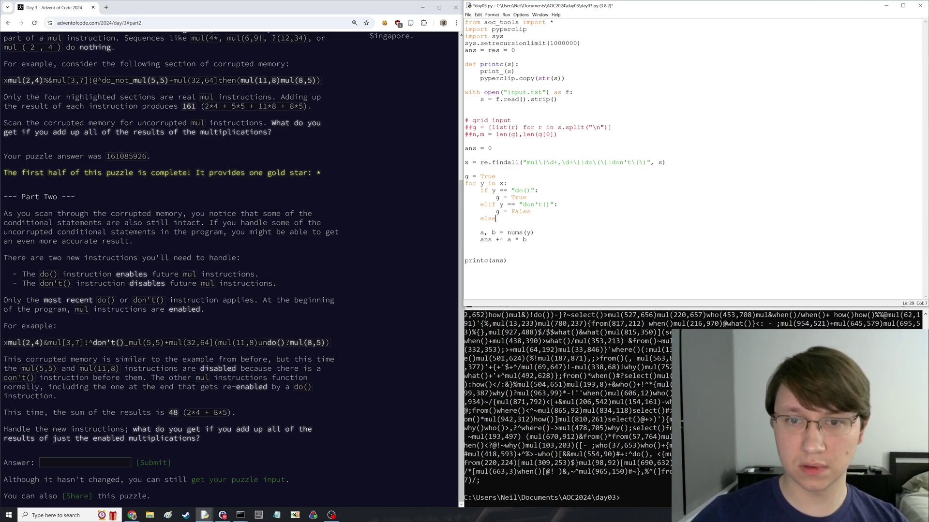
key(Return)
text(if g:)
- Indent the multiply lines under the if g check, fixing the indentation error
key(Down)
key(Down)
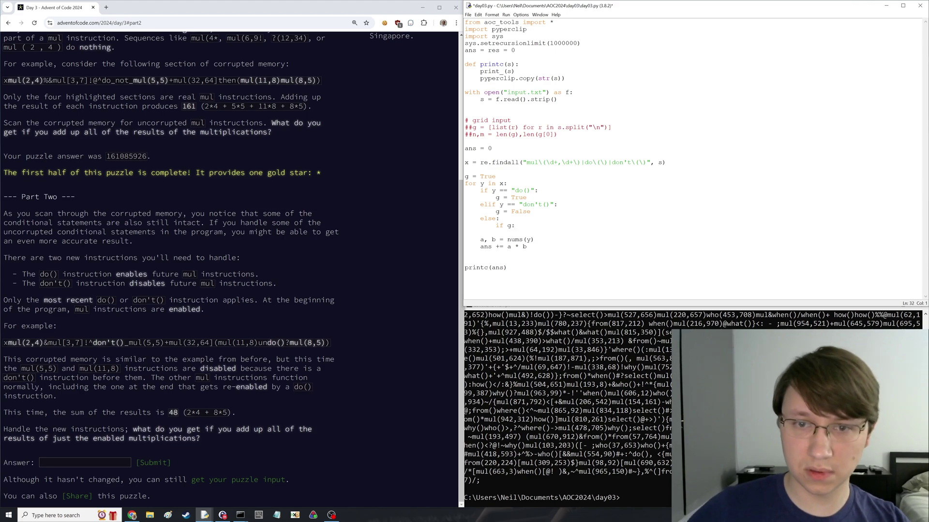
key(shift+Down)
key(shift+Down)
key(Tab)
key(ctrl+s)
key(F5)
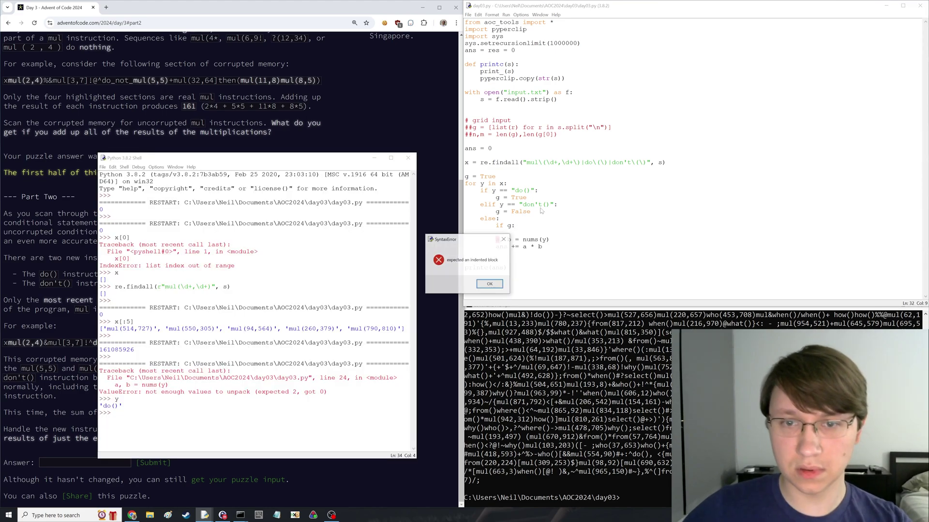
key(Return)
key(shift+Down)
key(Tab)
key(ctrl+s)
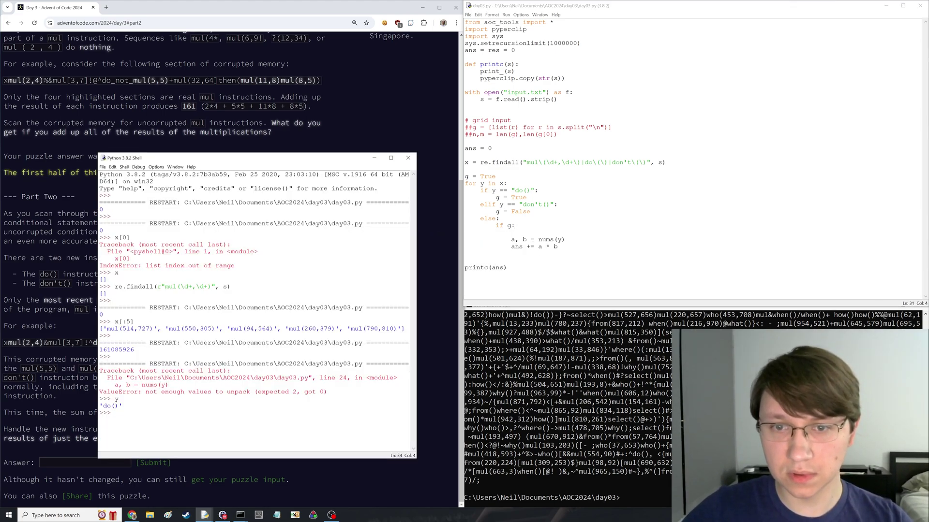
- Run the script and submit 82045421 as the Part Two answer
key(F5)
click(73, 462)
text(82045421)
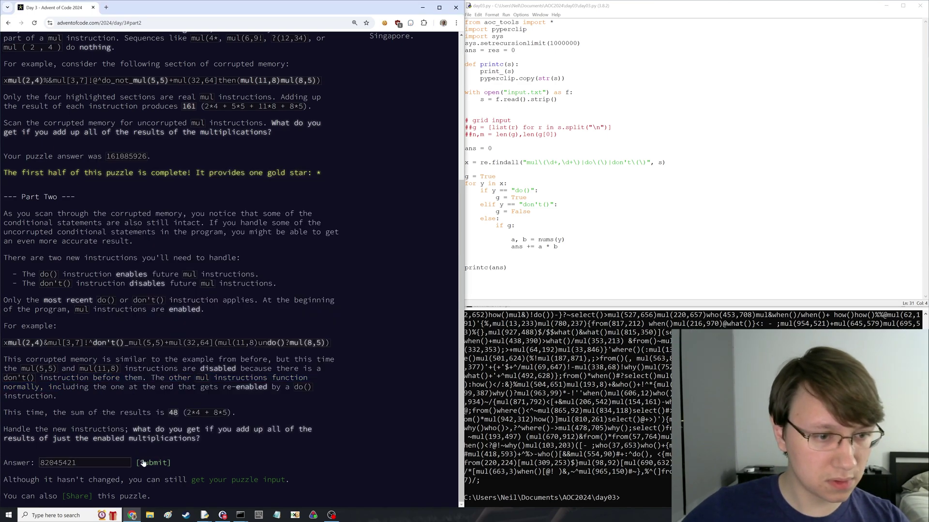
click(154, 462)
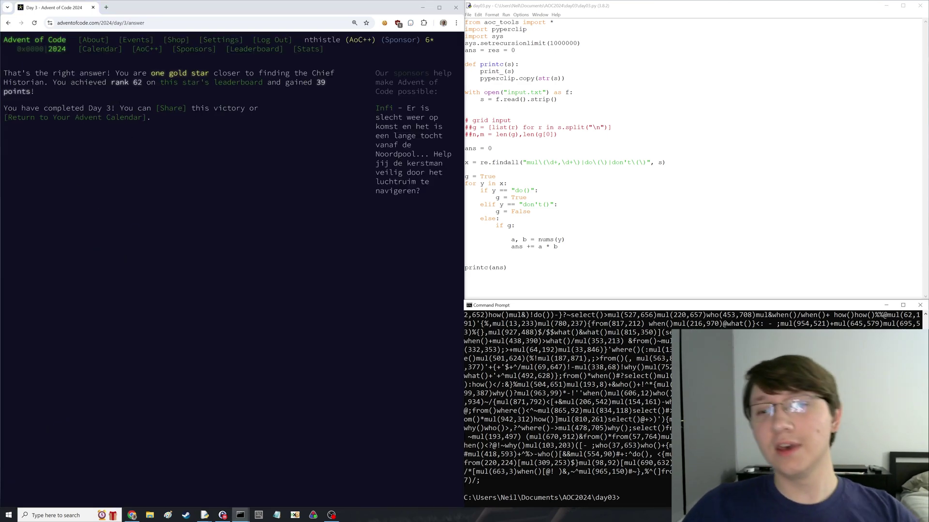
- Review the findall regex in the editor, then open the Day 3 leaderboard
key(alt+Tab)
key(alt+Tab)
drag(526, 162, 647, 162)
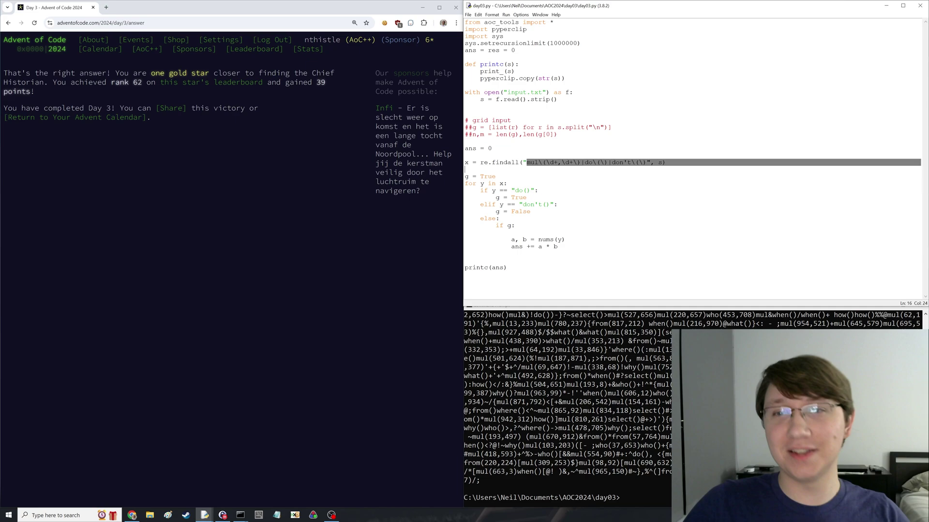
key(Up)
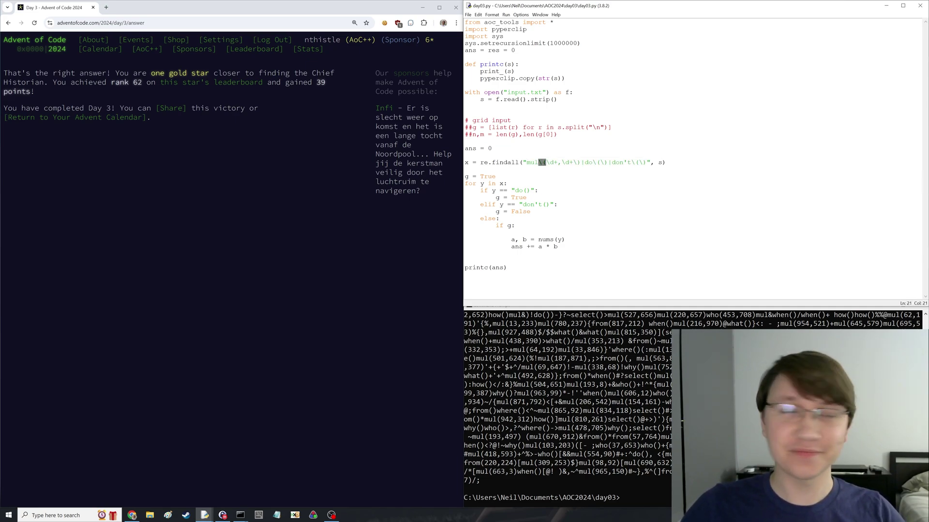
click(492, 148)
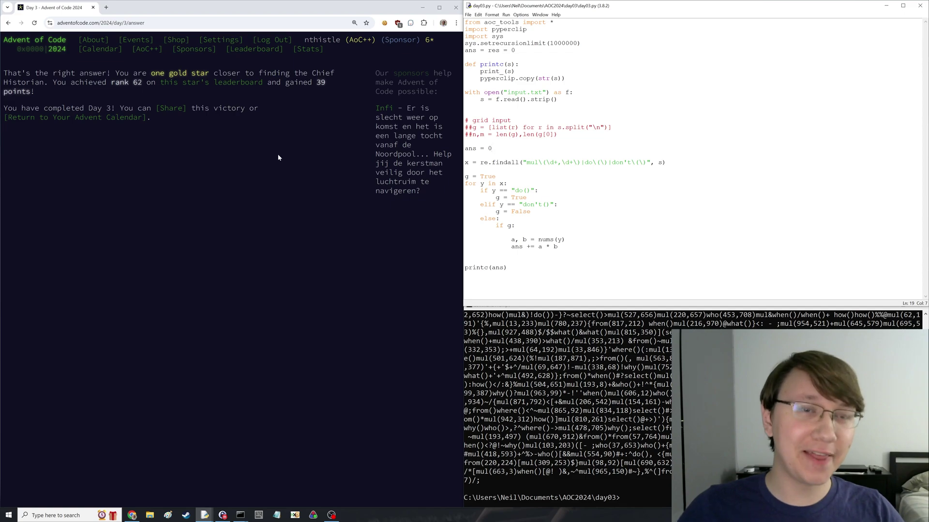
click(211, 152)
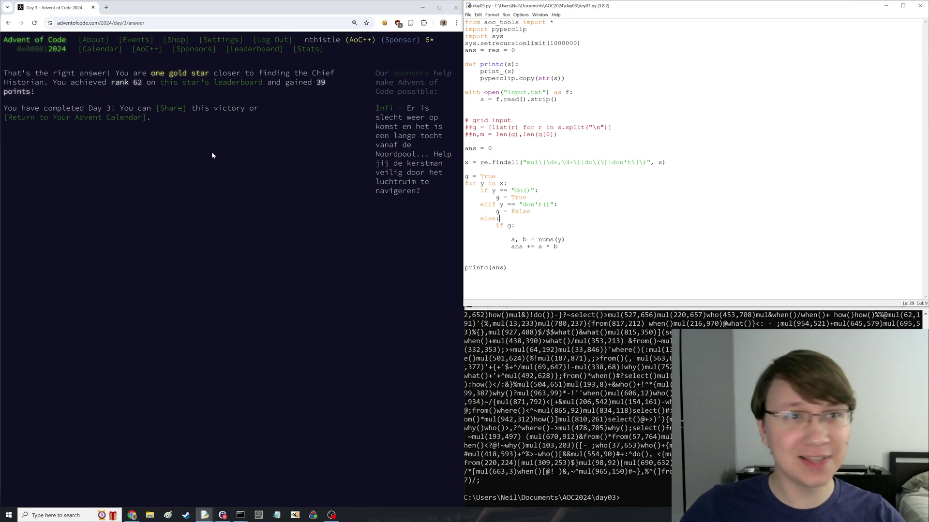
click(211, 85)
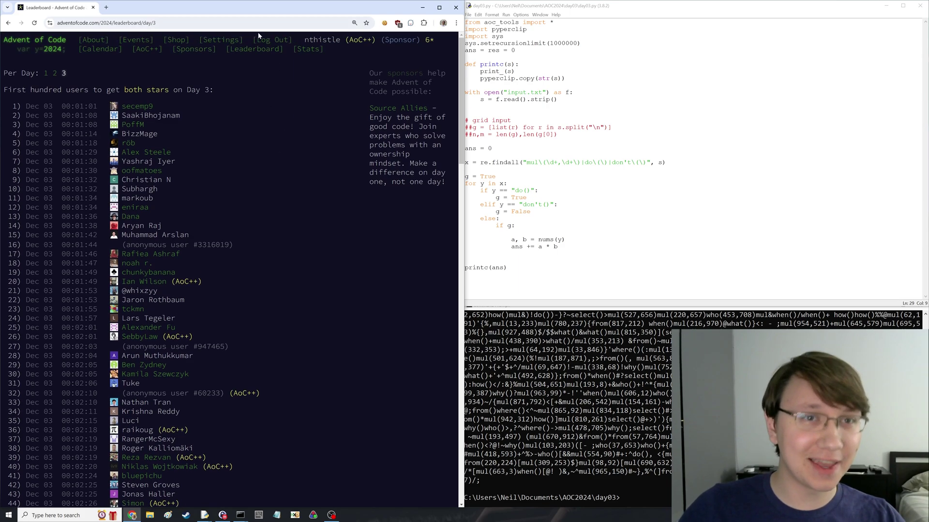
key(alt+Tab)
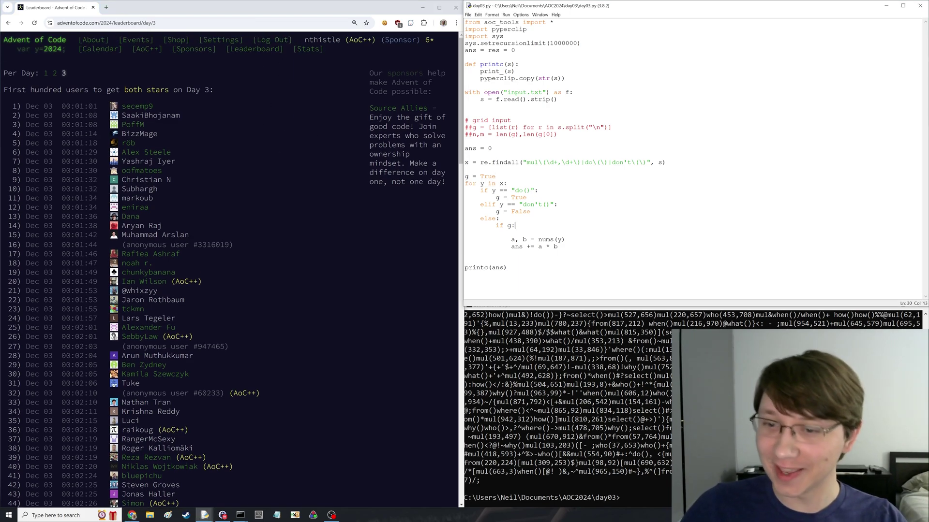
key(alt+Tab)
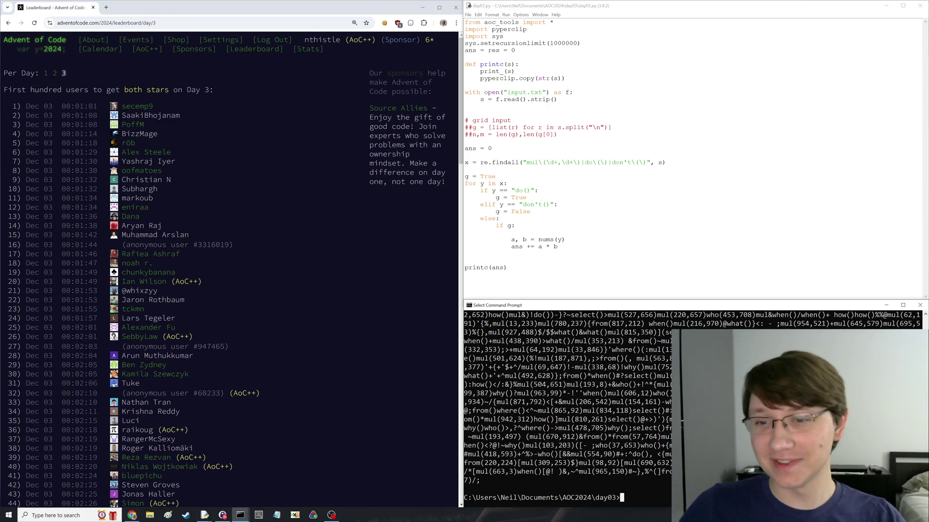
key(alt+Tab)
scroll(652, 439, up, 3)
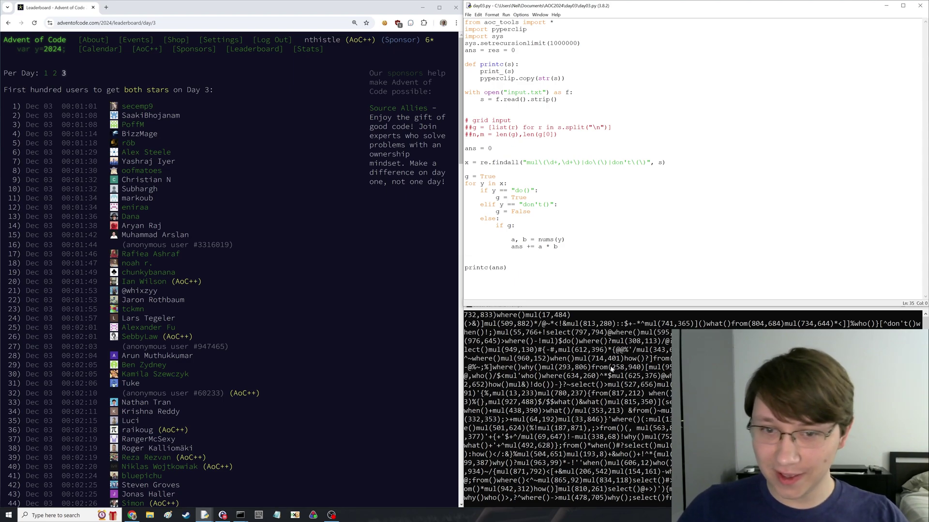
click(480, 233)
click(241, 67)
click(250, 49)
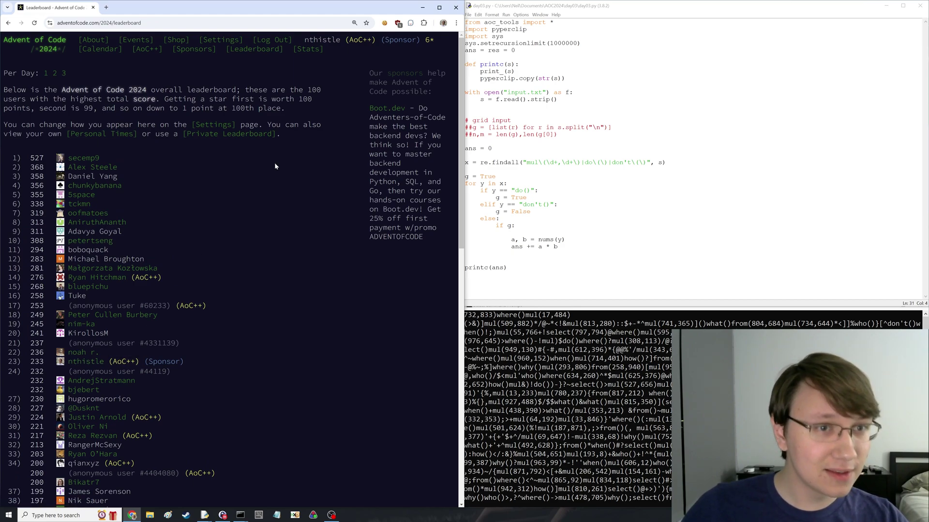
click(120, 134)
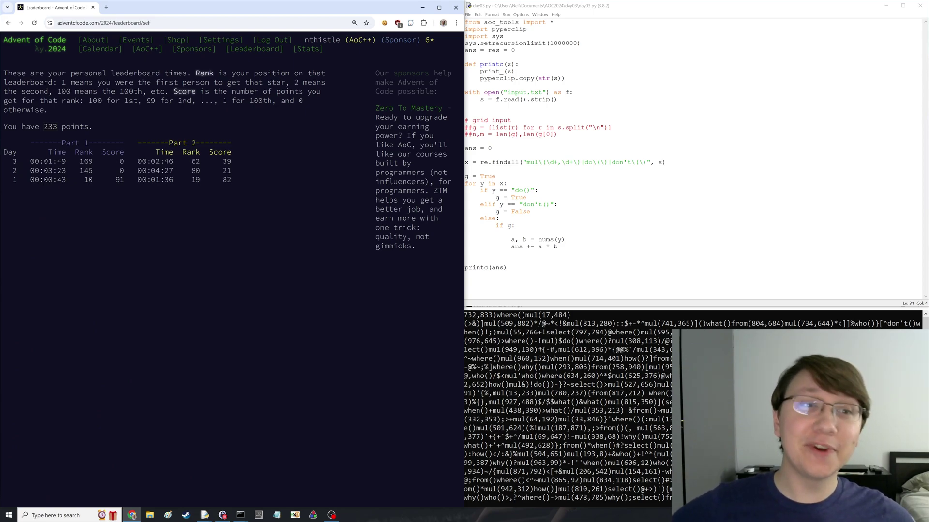
click(255, 49)
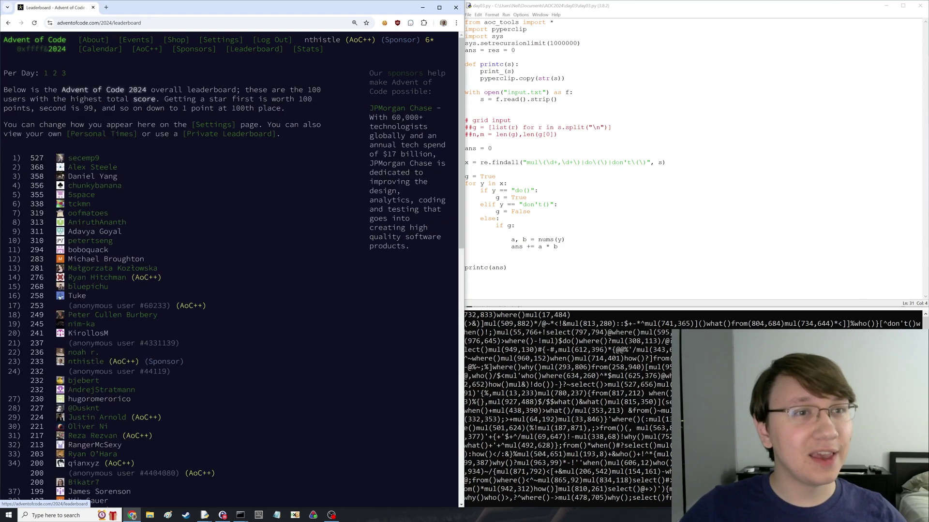
click(466, 204)
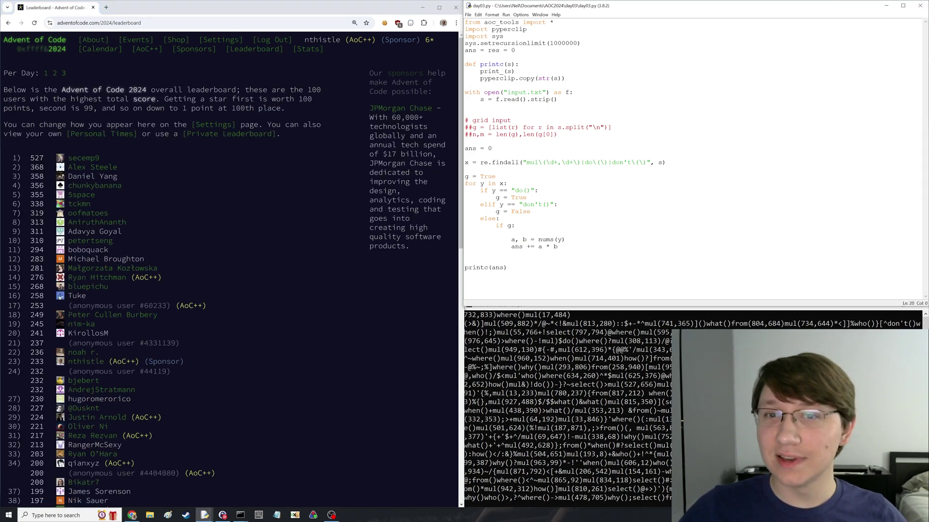
key(Up)
key(Up)
key(Up)
key(End)
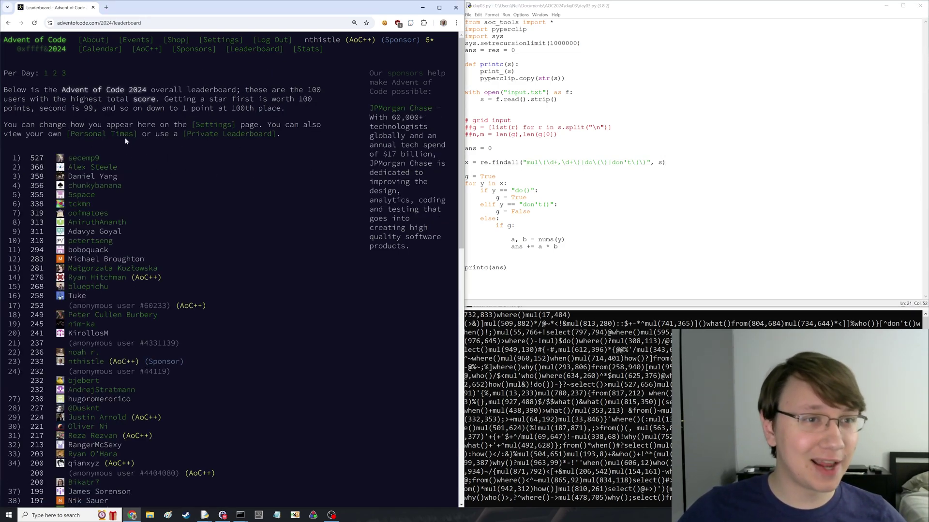
- Review the top first-star times on the Day 3 leaderboard, then return to the 2024 calendar
click(64, 74)
scroll(213, 187, down, 5)
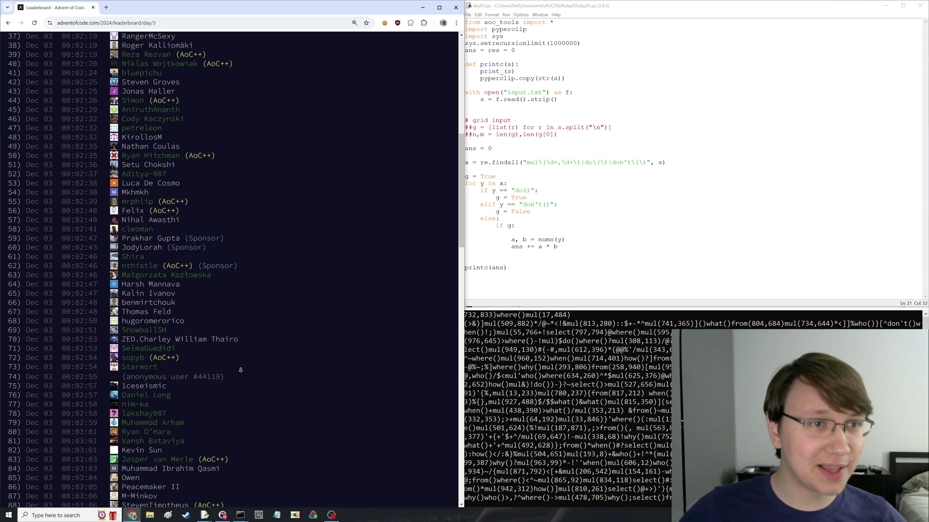
scroll(291, 268, down, 2)
scroll(293, 167, down, 2)
scroll(295, 203, down, 1)
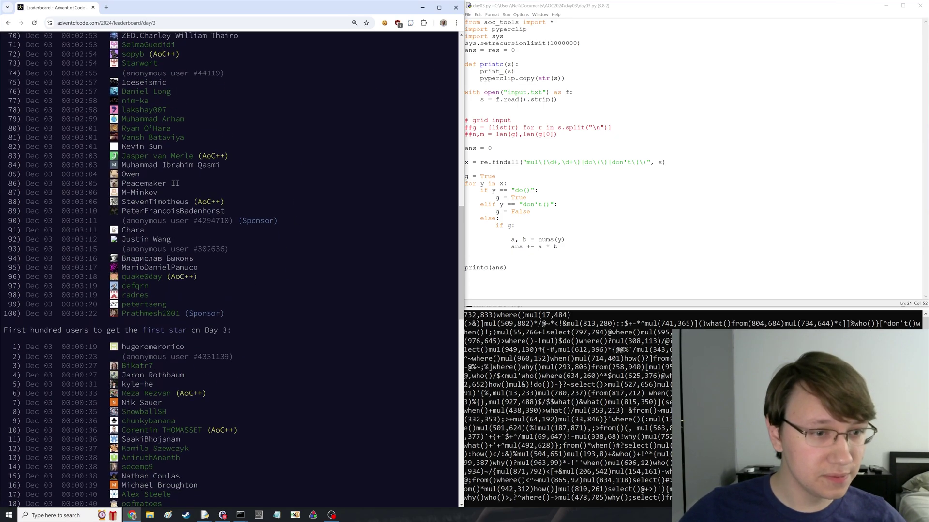
scroll(295, 203, down, 3)
double_click(98, 128)
click(98, 128)
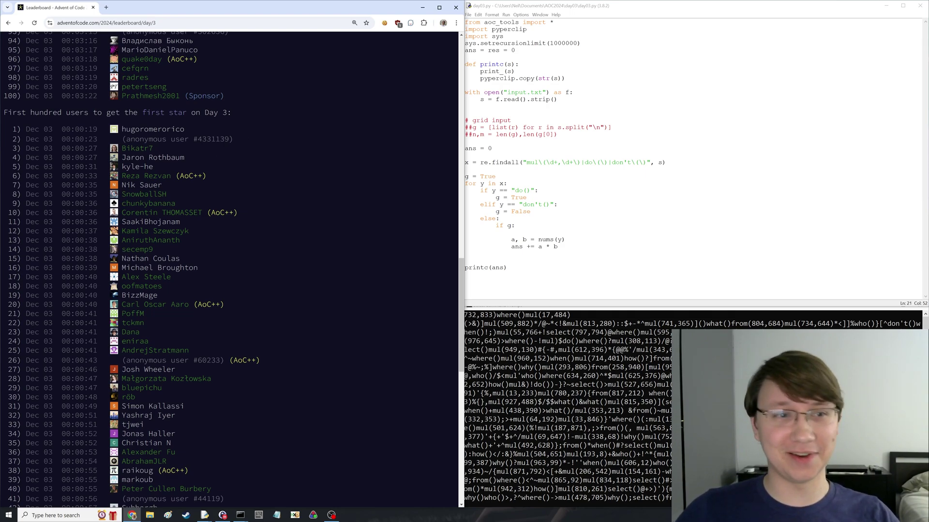
drag(35, 129, 264, 142)
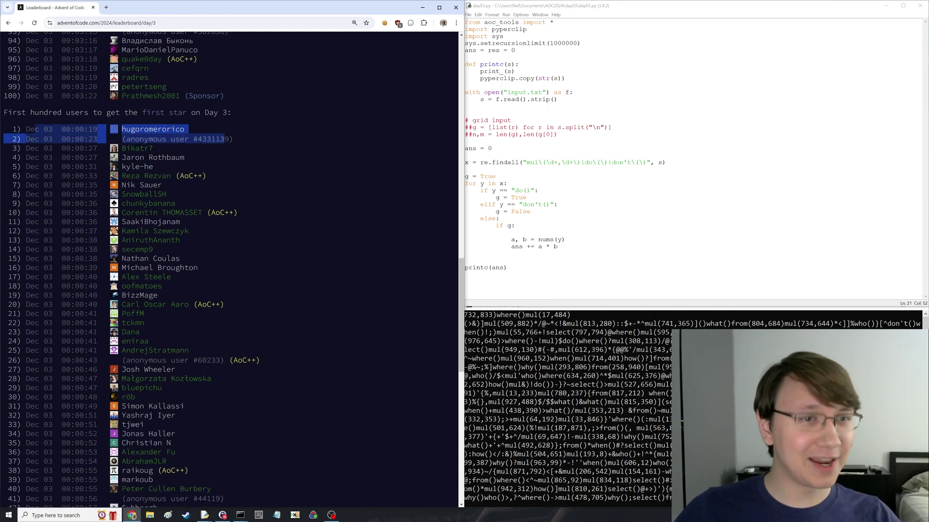
click(263, 141)
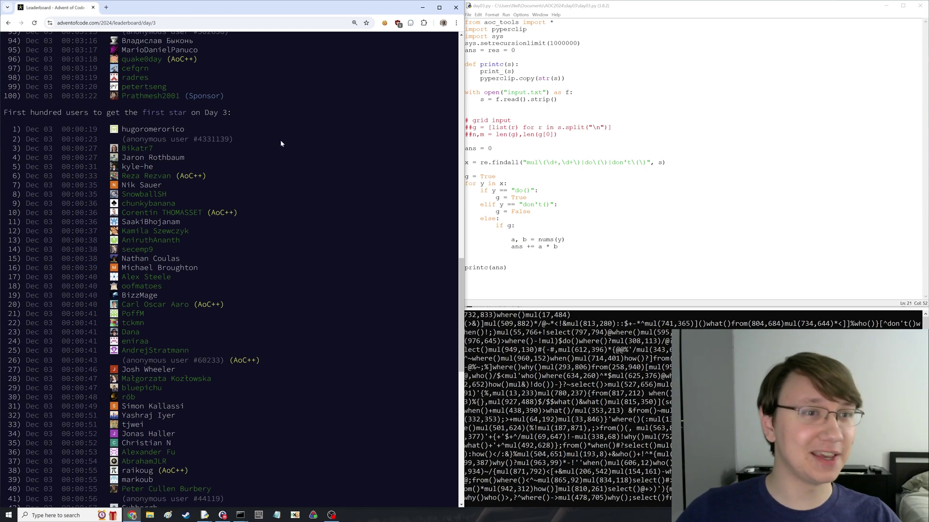
click(538, 190)
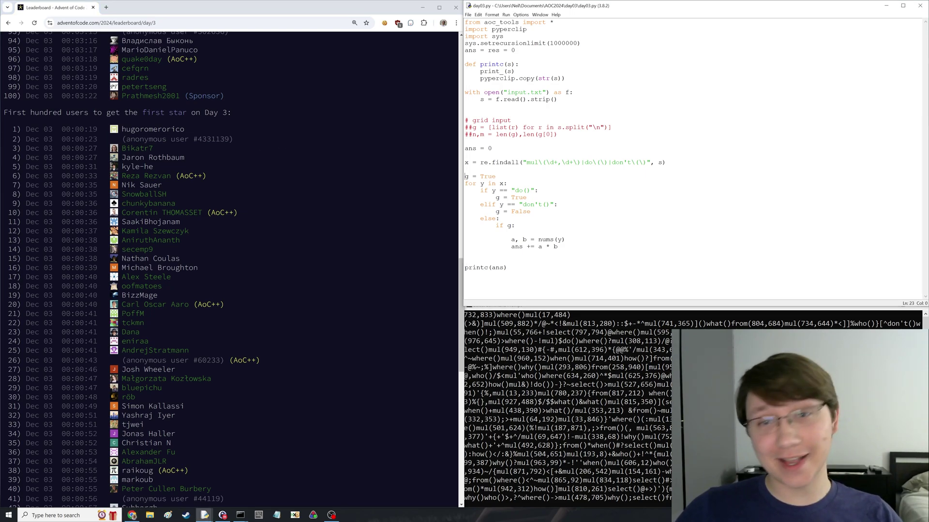
click(285, 149)
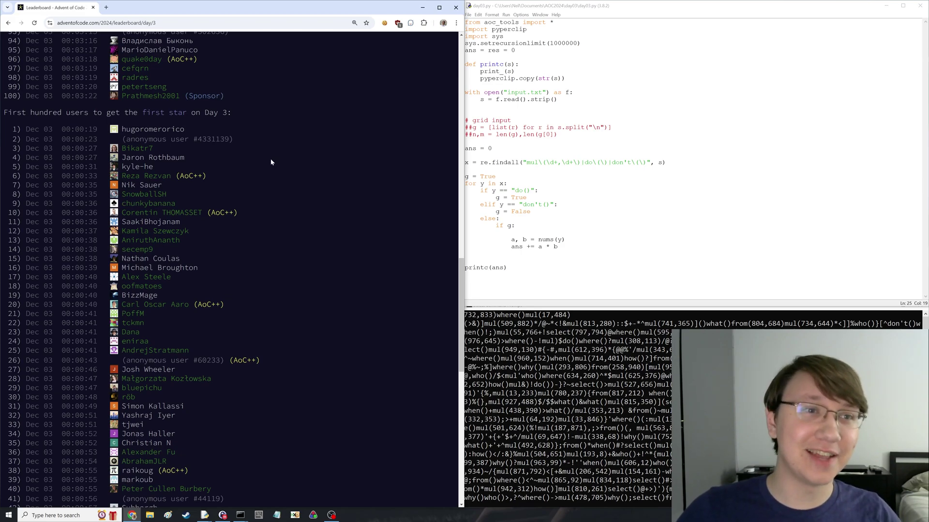
scroll(273, 161, up, 12)
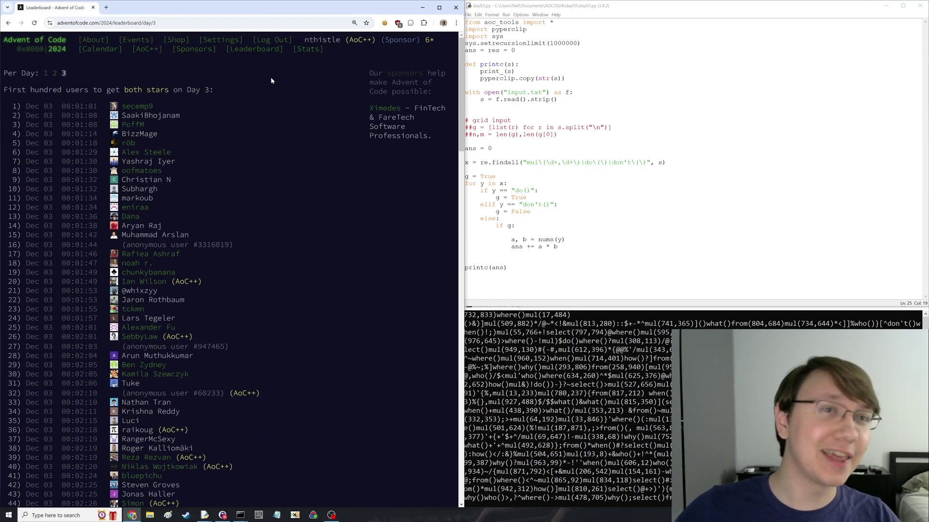
click(57, 48)
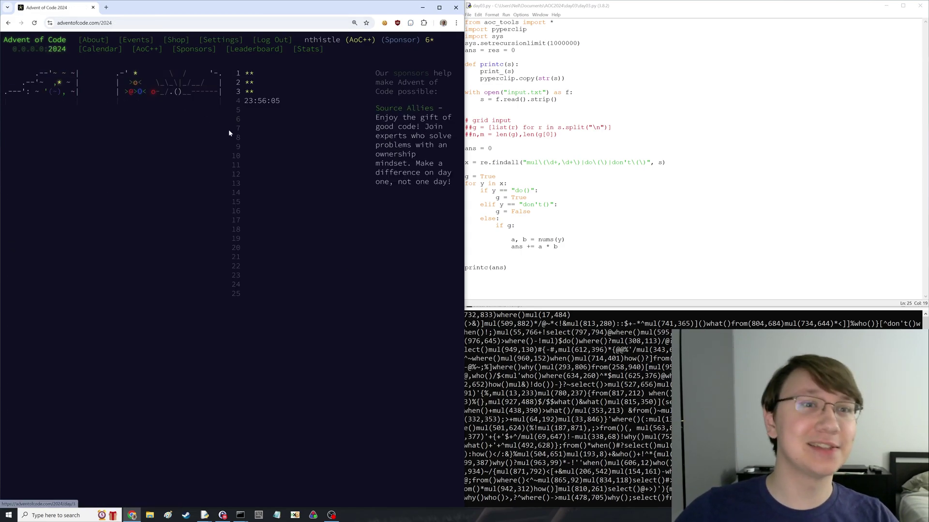
- Reopen the Day 3 puzzle page and skim its opening paragraphs
click(241, 93)
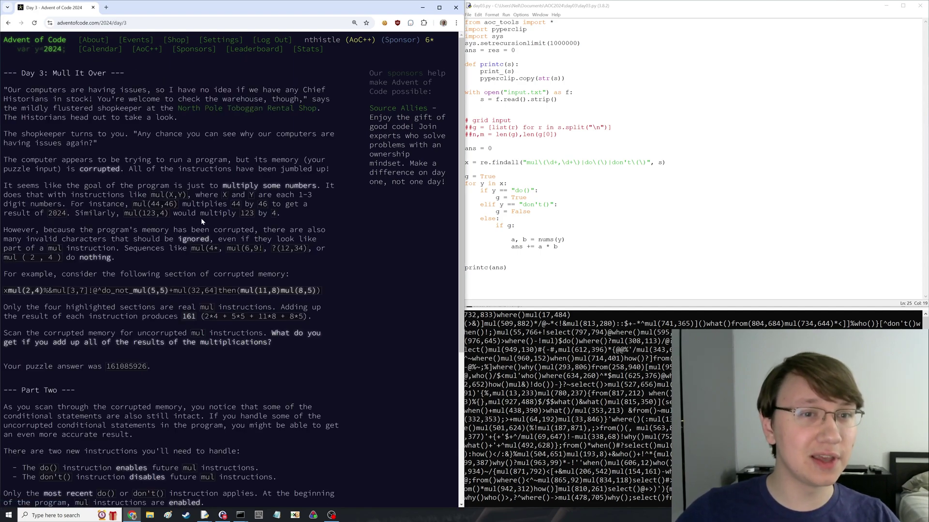
drag(330, 257, 7, 80)
click(333, 221)
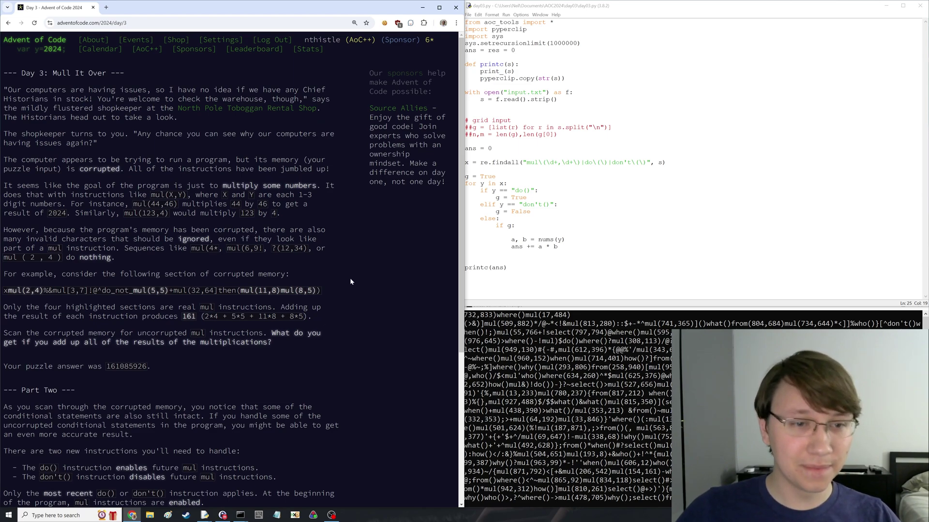
click(557, 204)
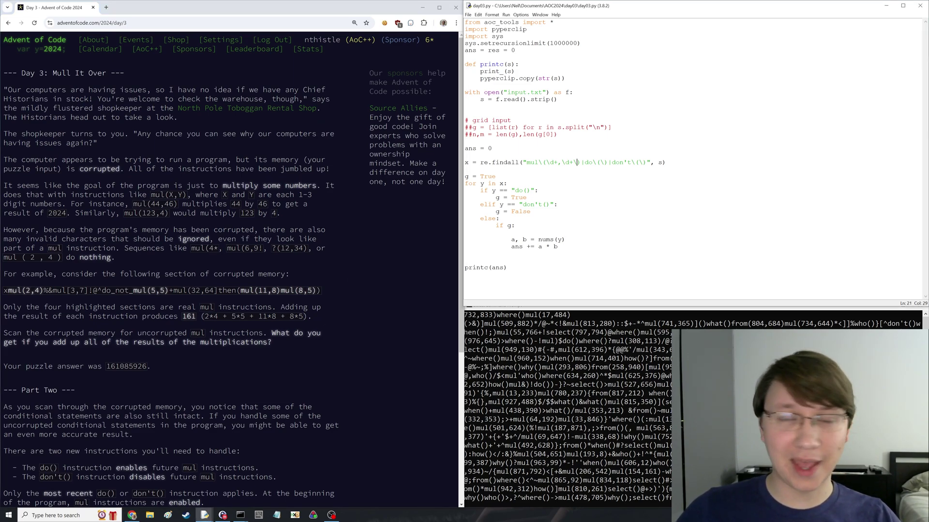
click(285, 178)
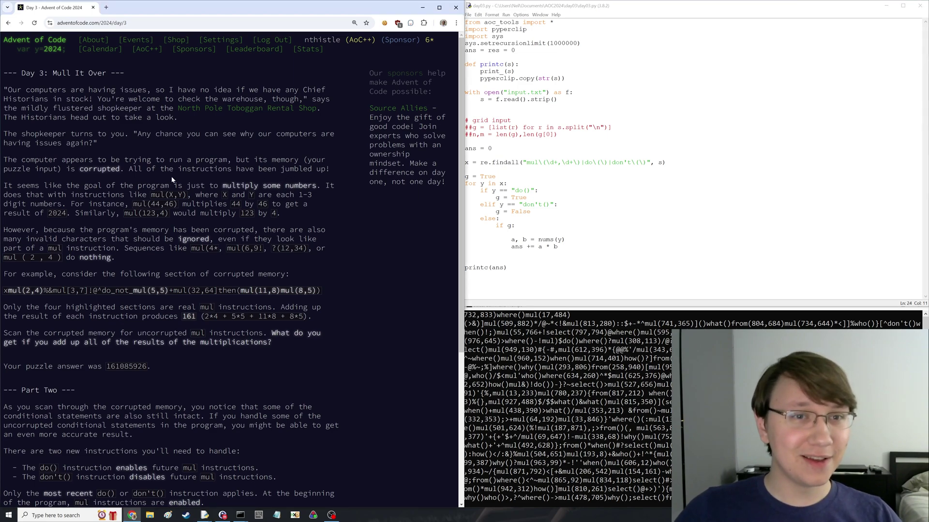